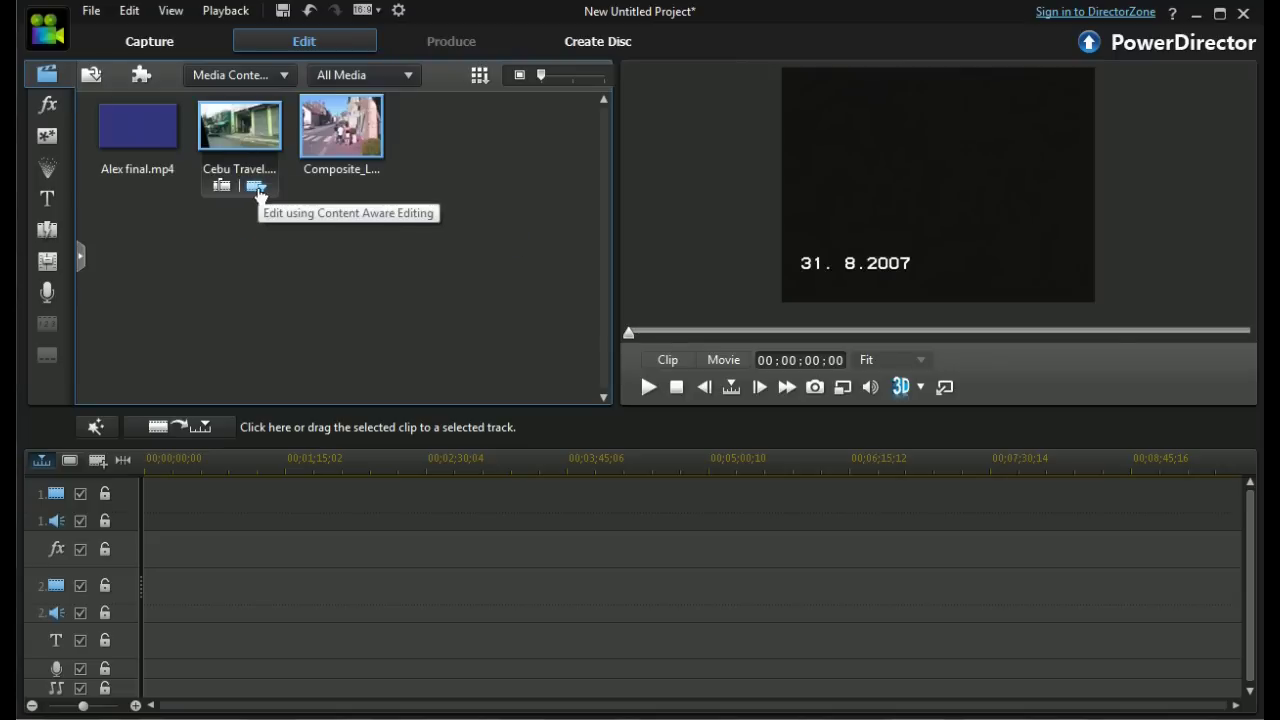
# Place the Cebu Travel clip at the start of video track 1.
pyautogui.moveTo(251, 143); pyautogui.dragTo(145, 509)
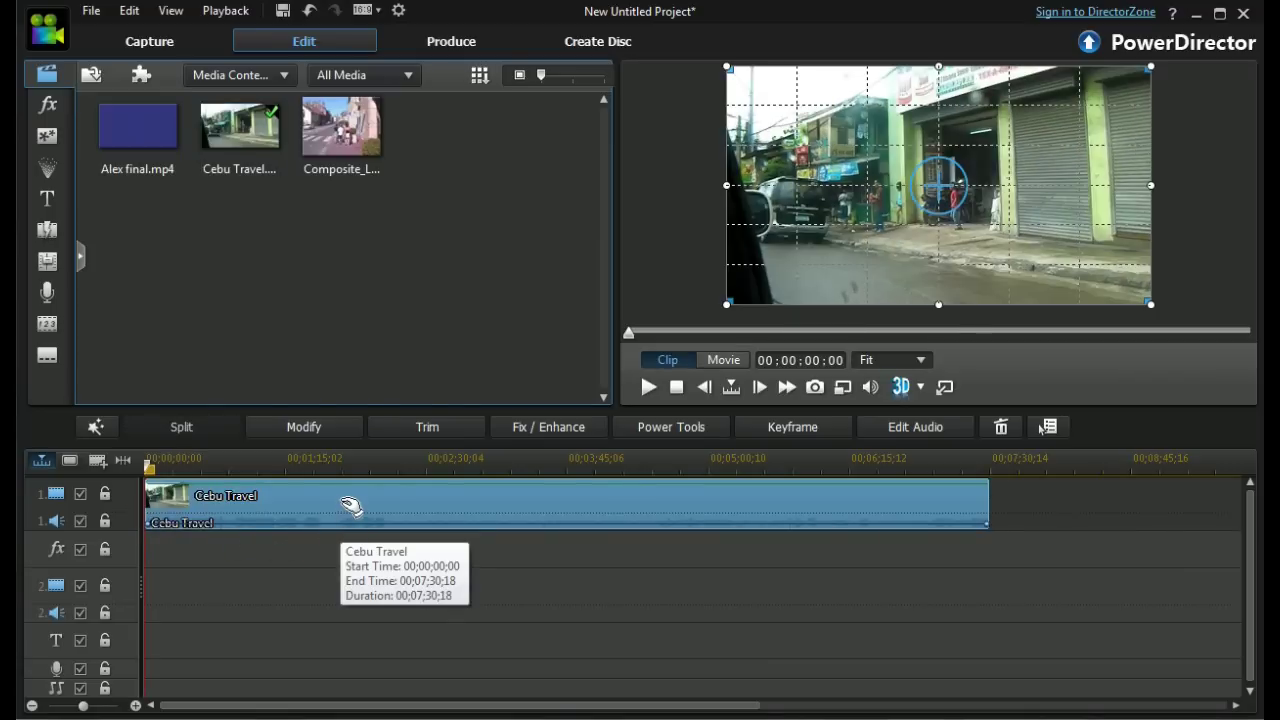
# Run Content Aware Editing analysis on the Cebu Travel clip from its timeline context menu.
pyautogui.rightClick(348, 507)
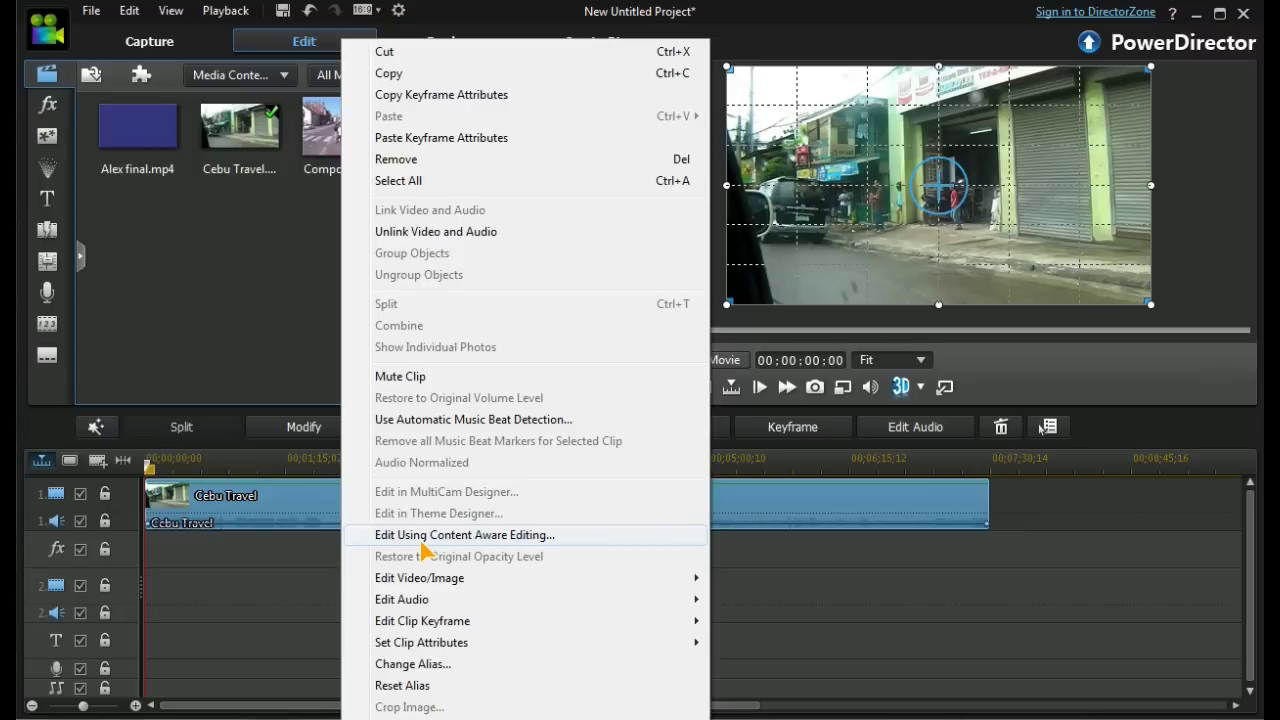
pyautogui.click(423, 540)
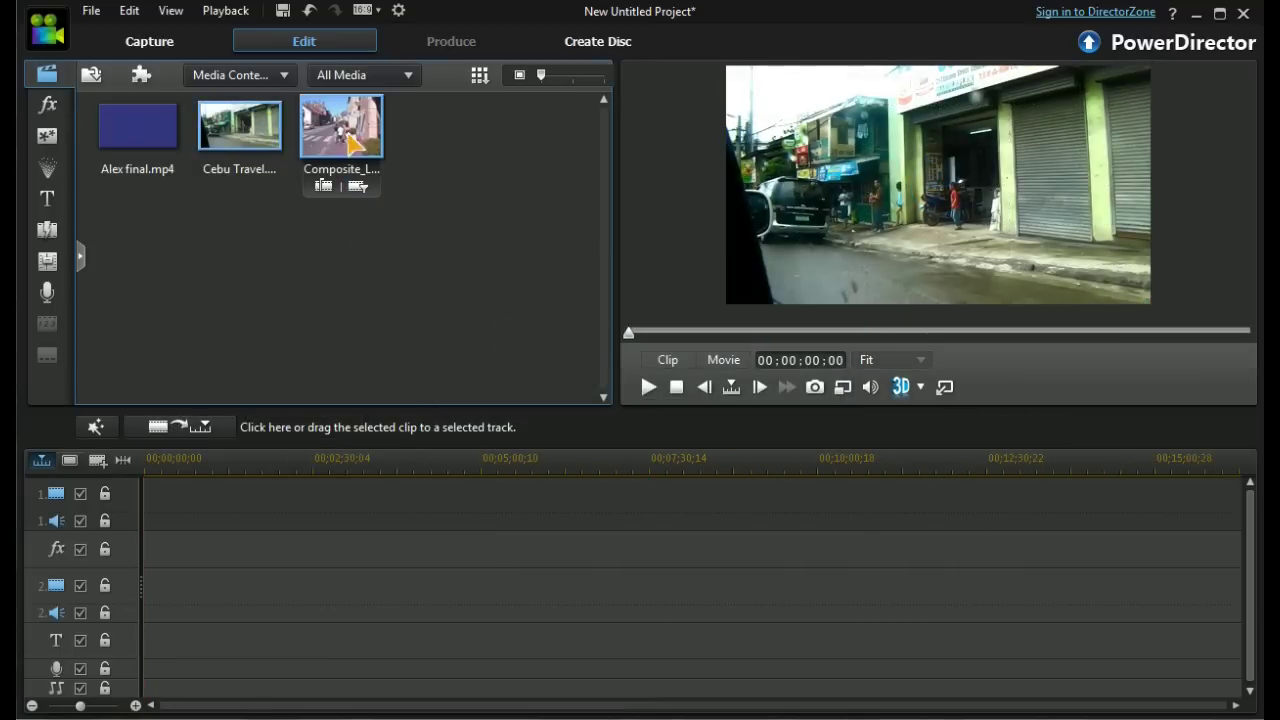
# Open the Composite_La Ciotat 1 video from the Media Room in Content Aware Editing.
pyautogui.click(348, 137)
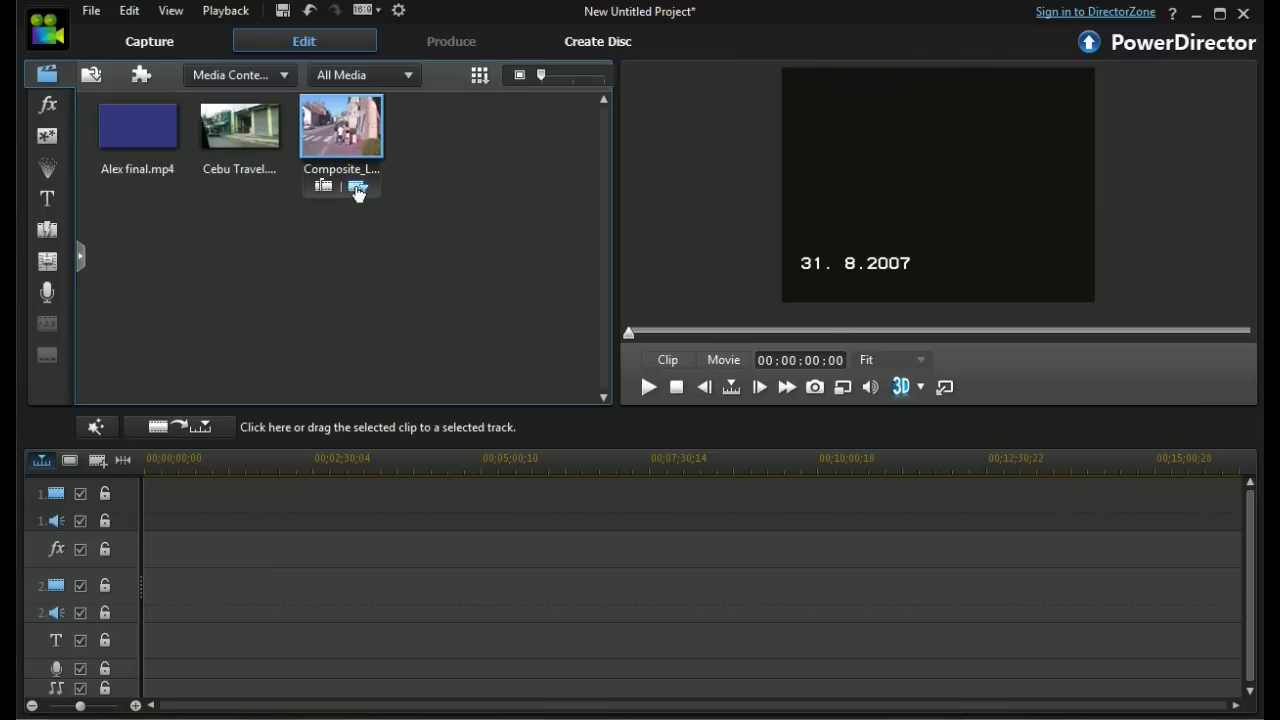
pyautogui.click(357, 191)
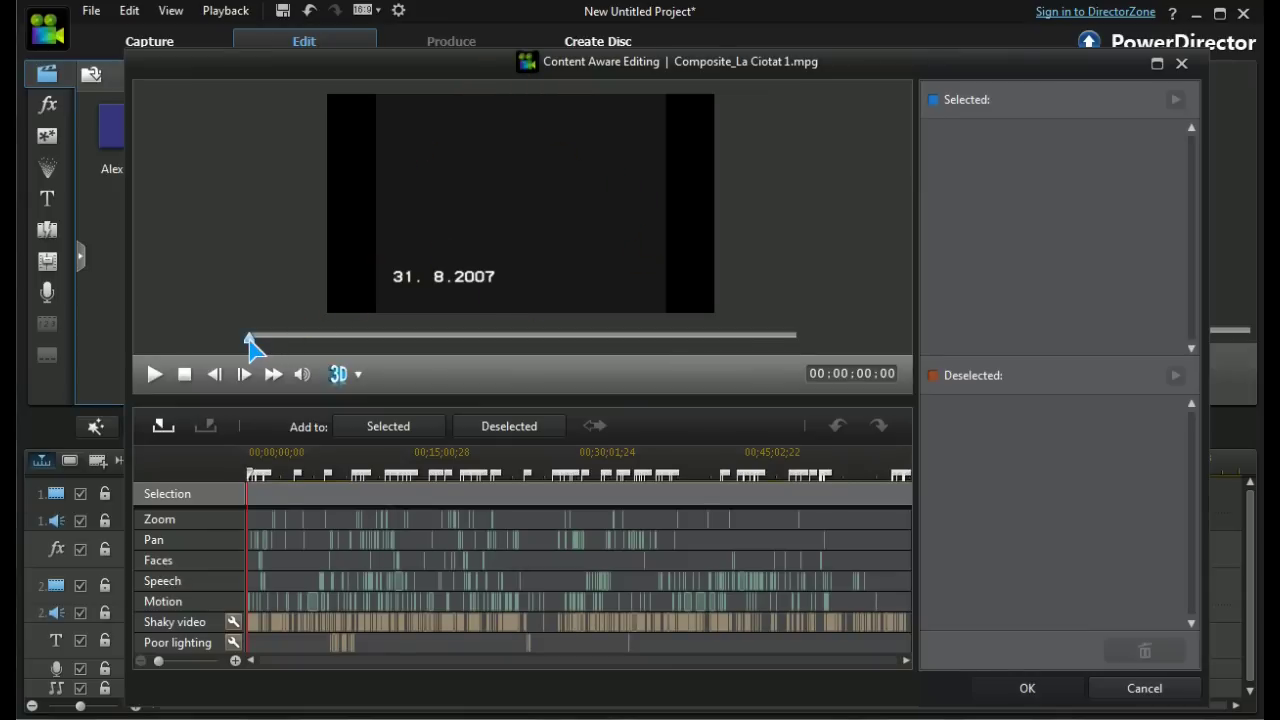
# Scrub the Content Aware preview to around 00:16:20, the boat scene.
pyautogui.moveTo(250, 340)
pyautogui.mouseDown()
pyautogui.moveTo(318, 362)
pyautogui.moveTo(435, 370)
pyautogui.moveTo(400, 345)
pyautogui.moveTo(252, 345)
pyautogui.mouseUp()
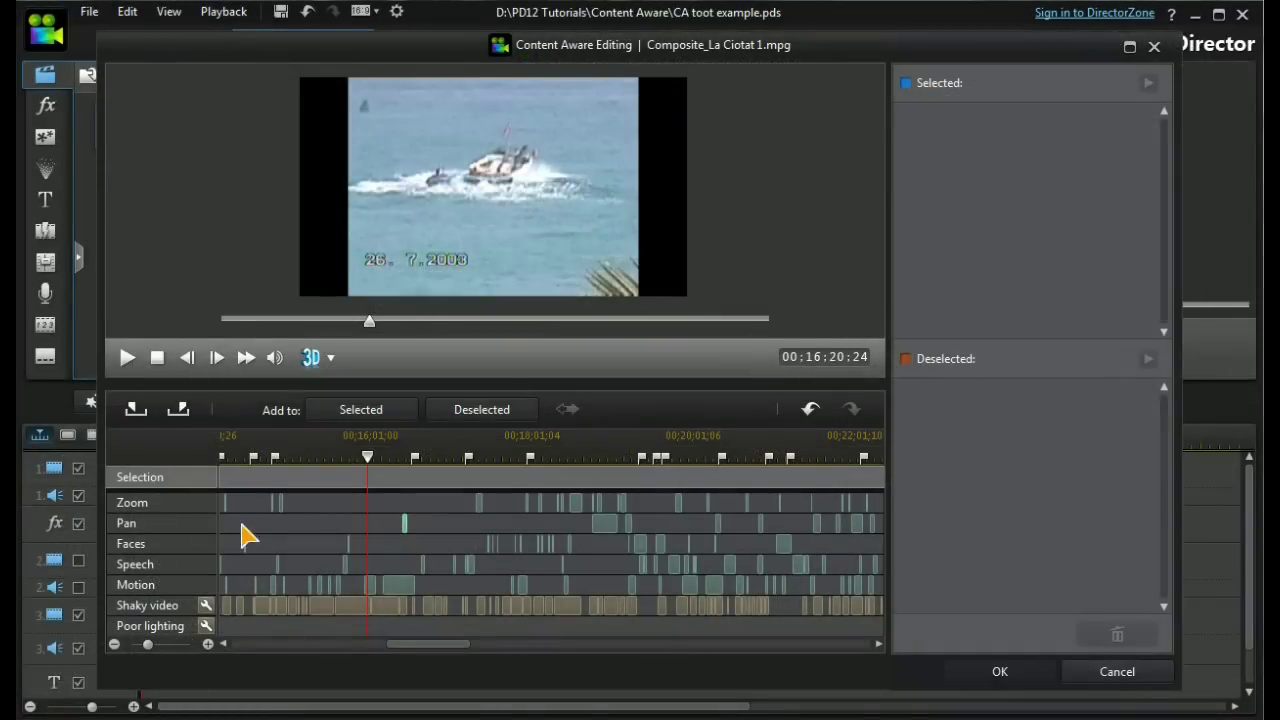
# Play back the two detected Pan moments, including the beach scene.
pyautogui.moveTo(367, 459); pyautogui.dragTo(399, 480)
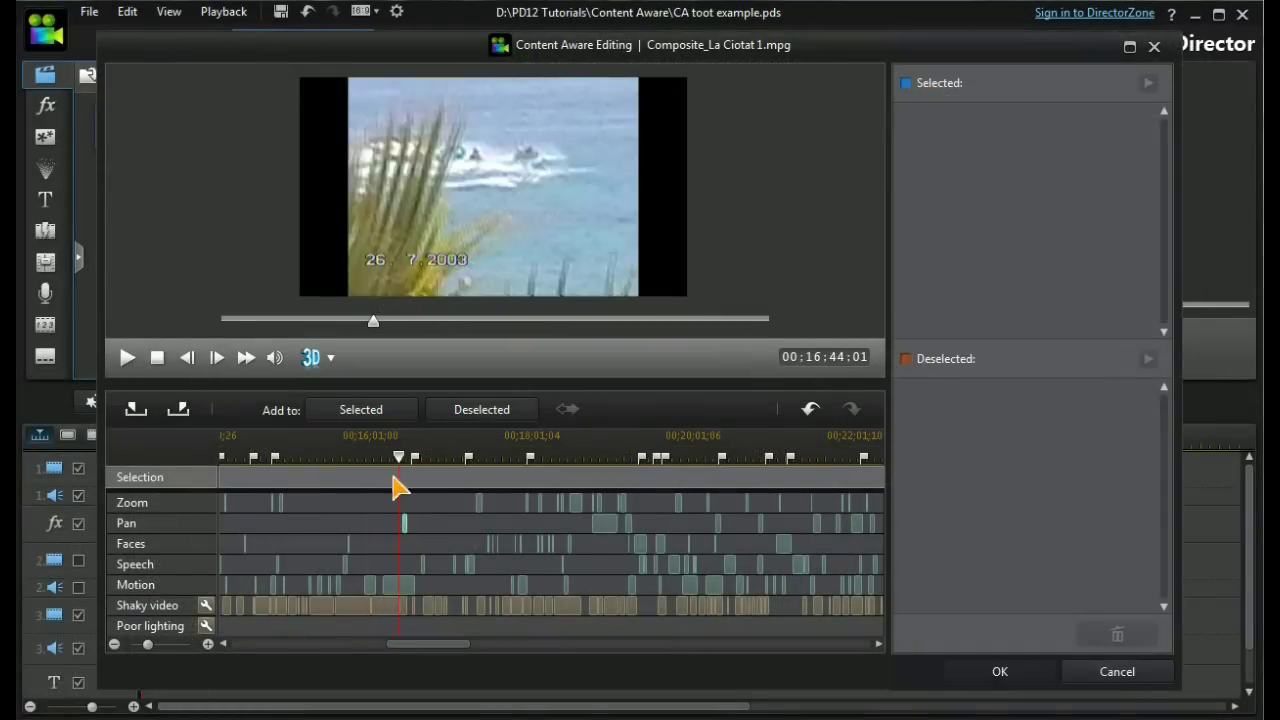
pyautogui.click(407, 528)
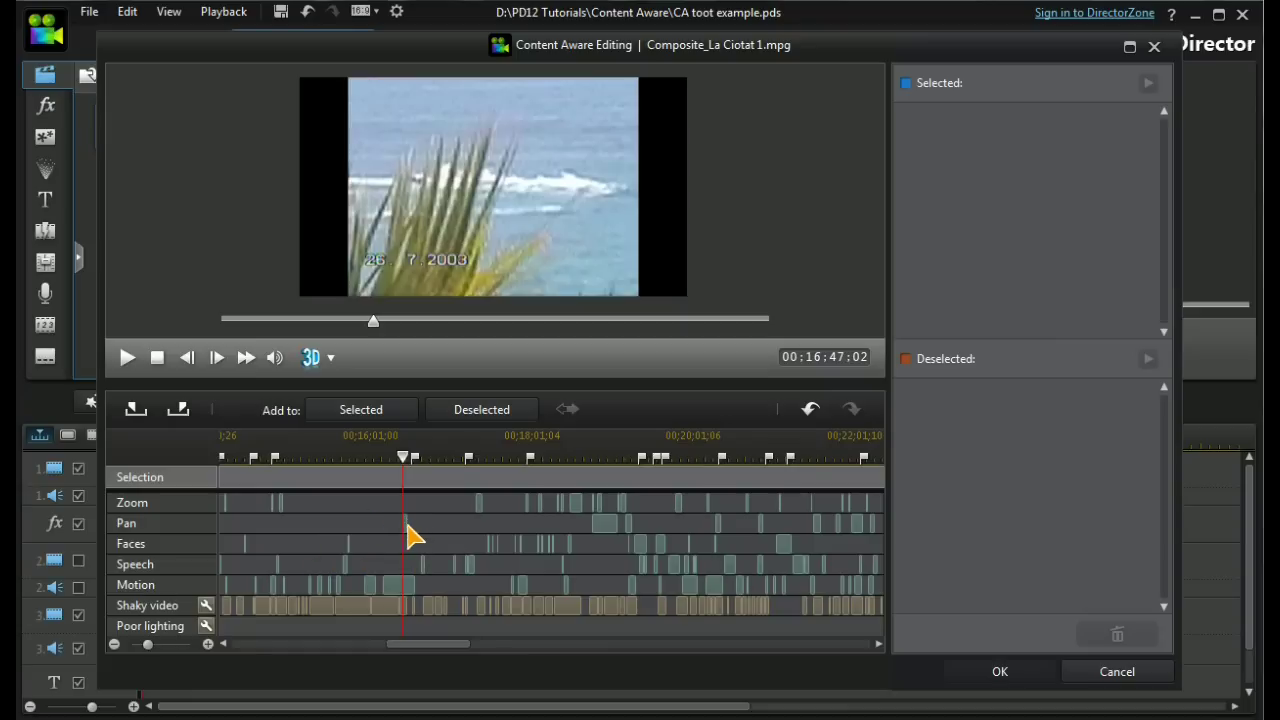
pyautogui.click(130, 362)
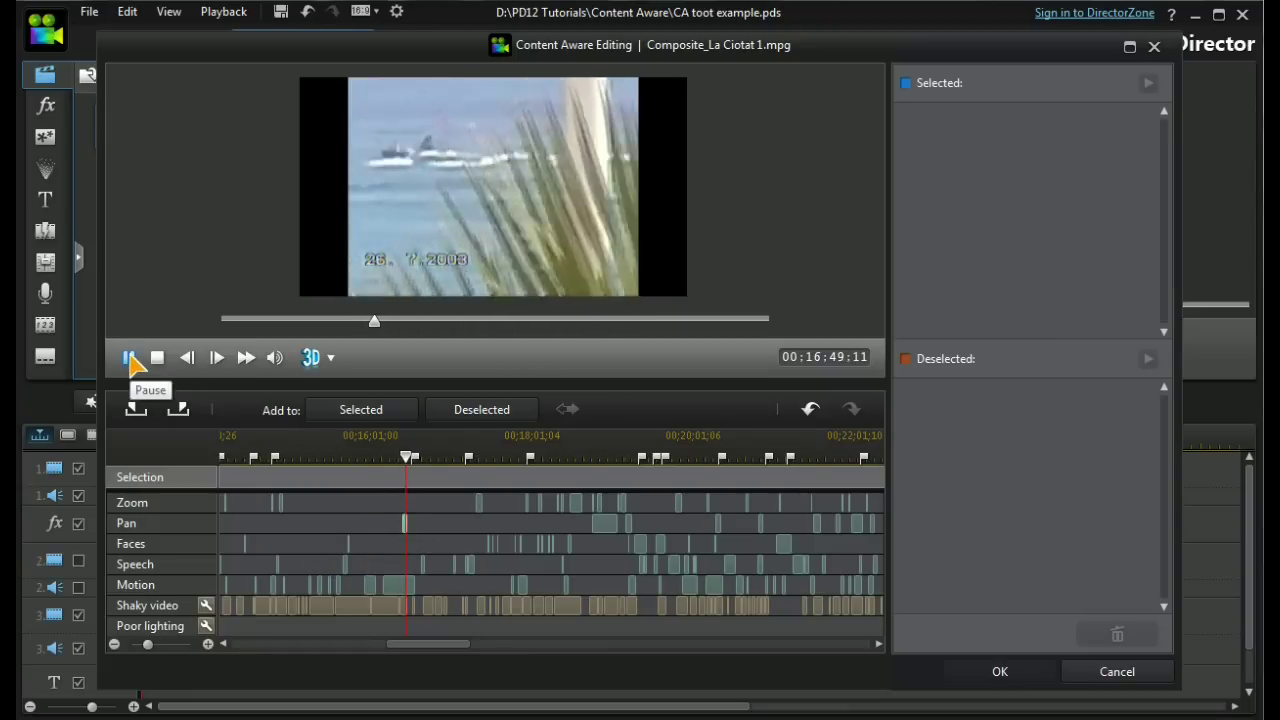
pyautogui.click(129, 359)
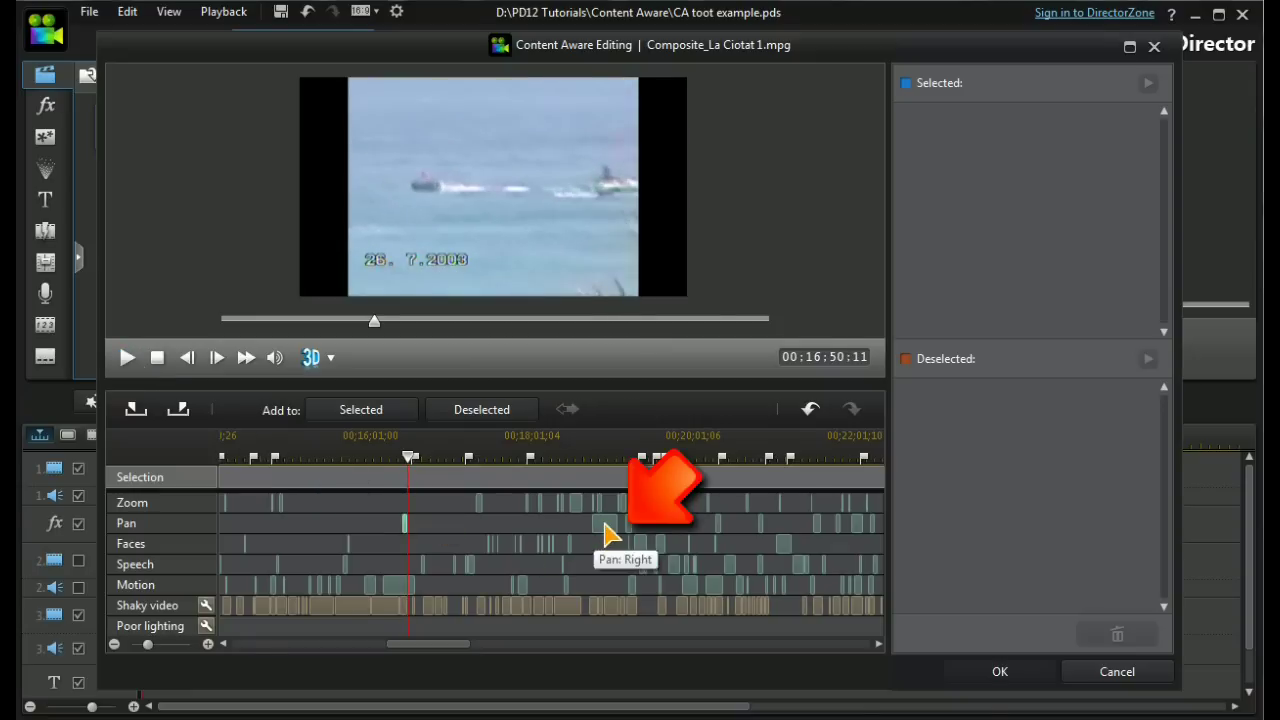
pyautogui.click(605, 530)
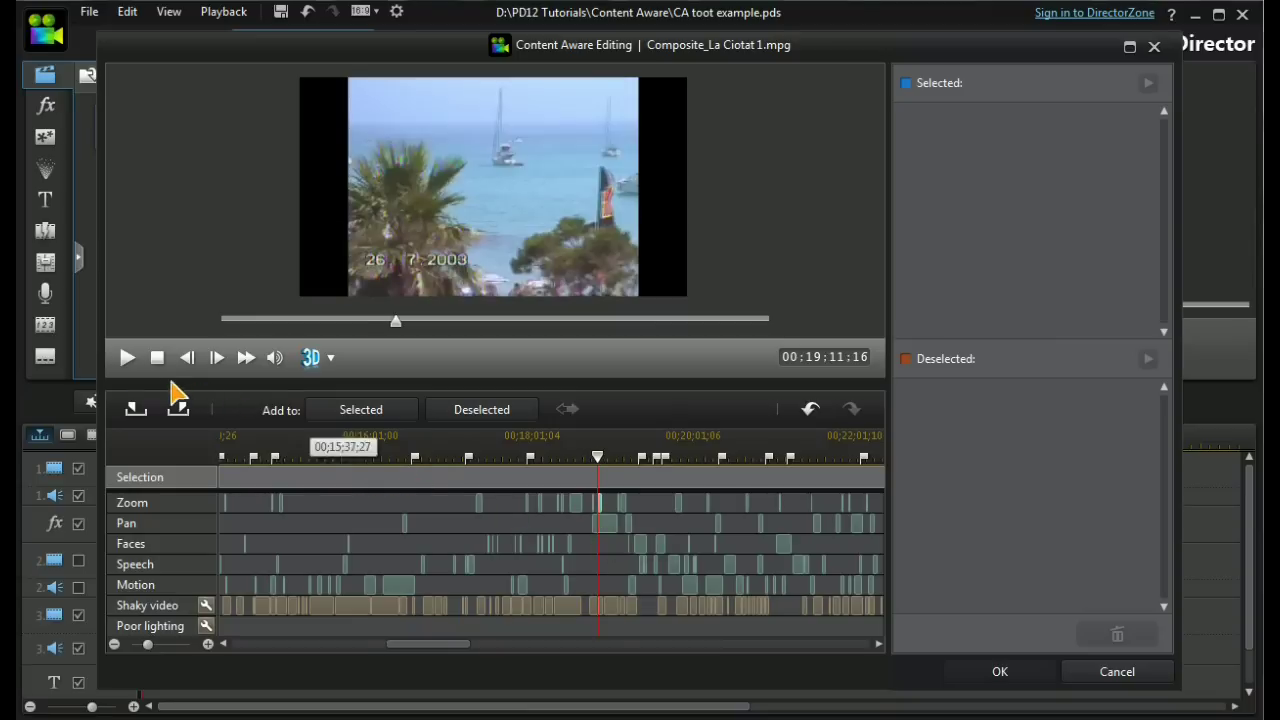
pyautogui.click(128, 358)
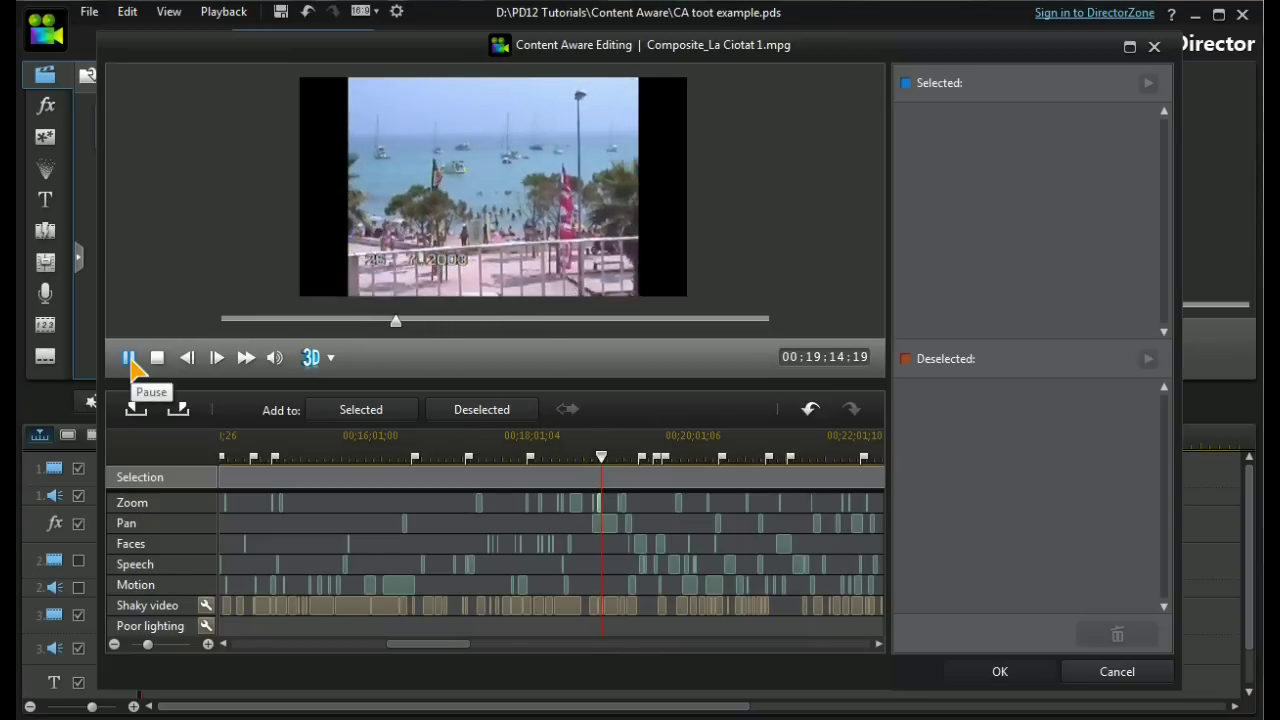
pyautogui.click(129, 360)
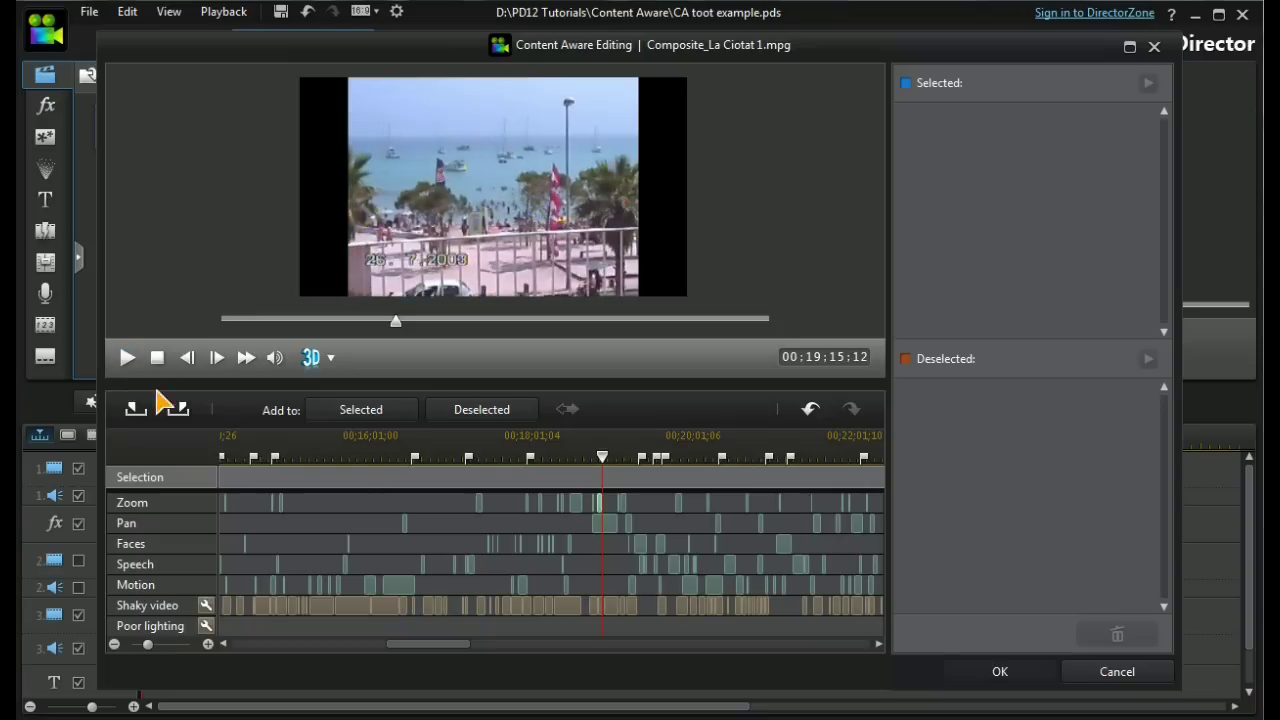
# Play back the two detected Faces moments.
pyautogui.click(640, 546)
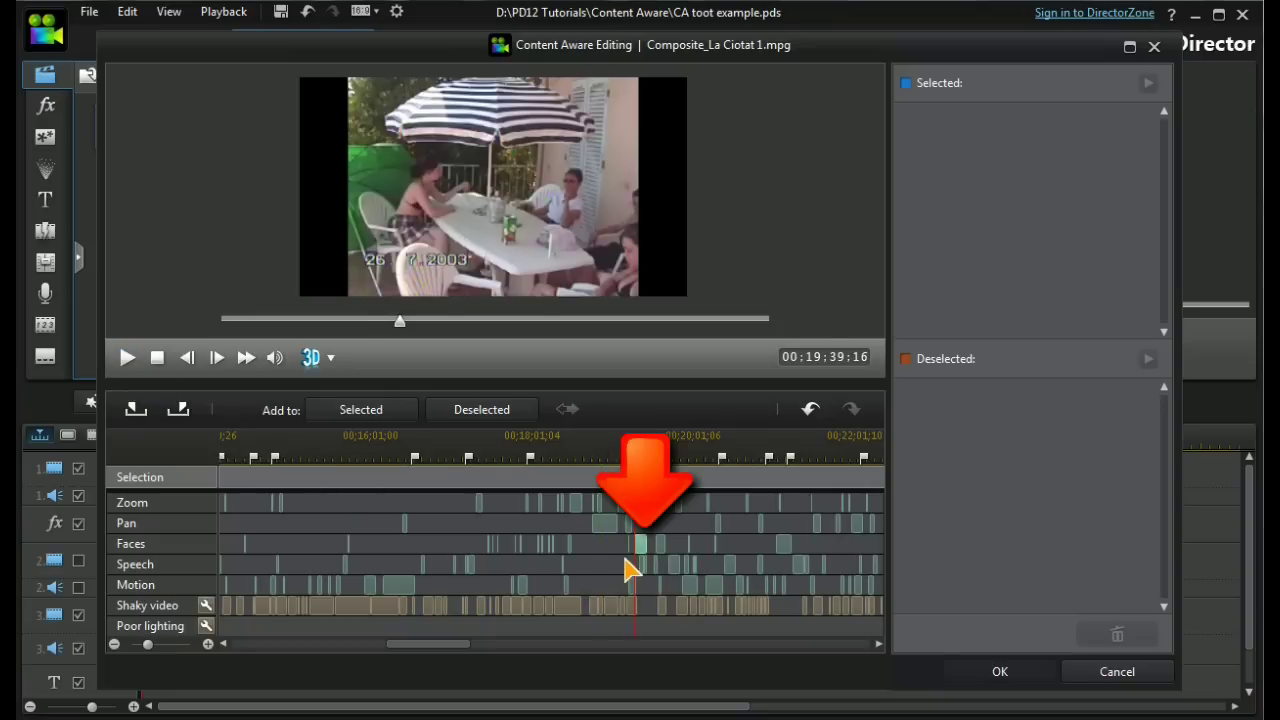
pyautogui.click(128, 360)
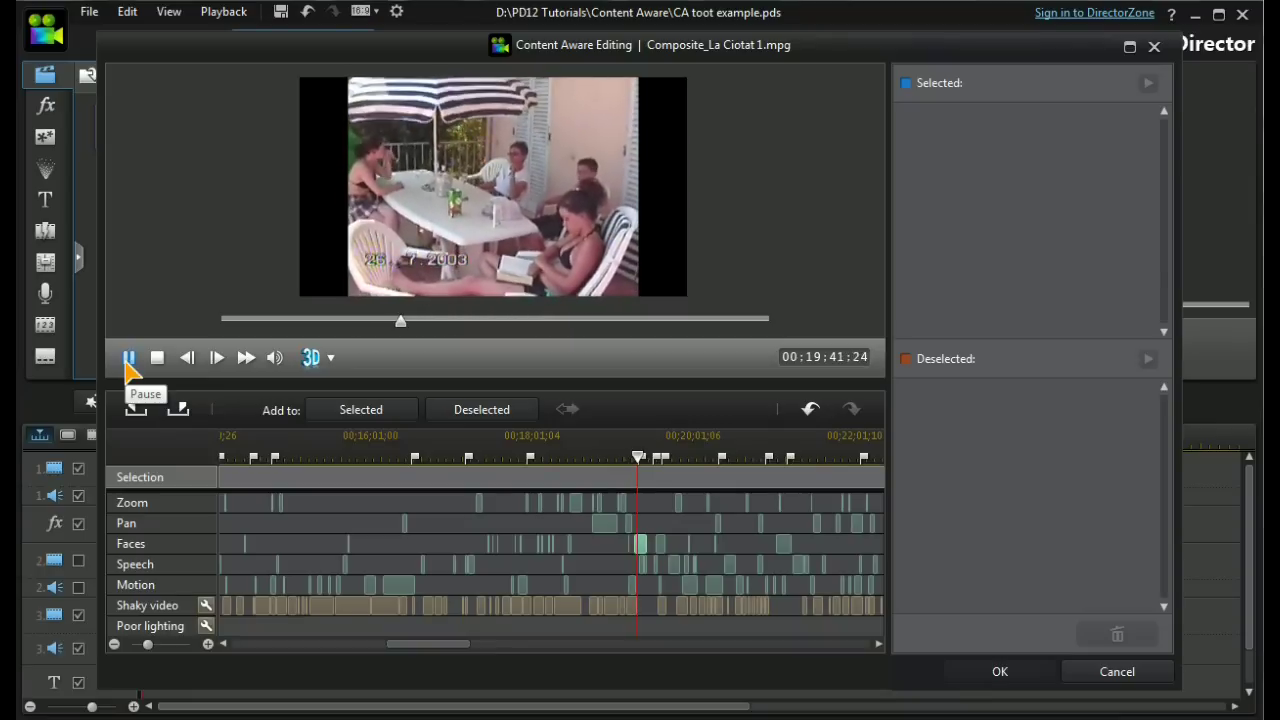
pyautogui.click(128, 358)
pyautogui.click(661, 546)
pyautogui.click(128, 360)
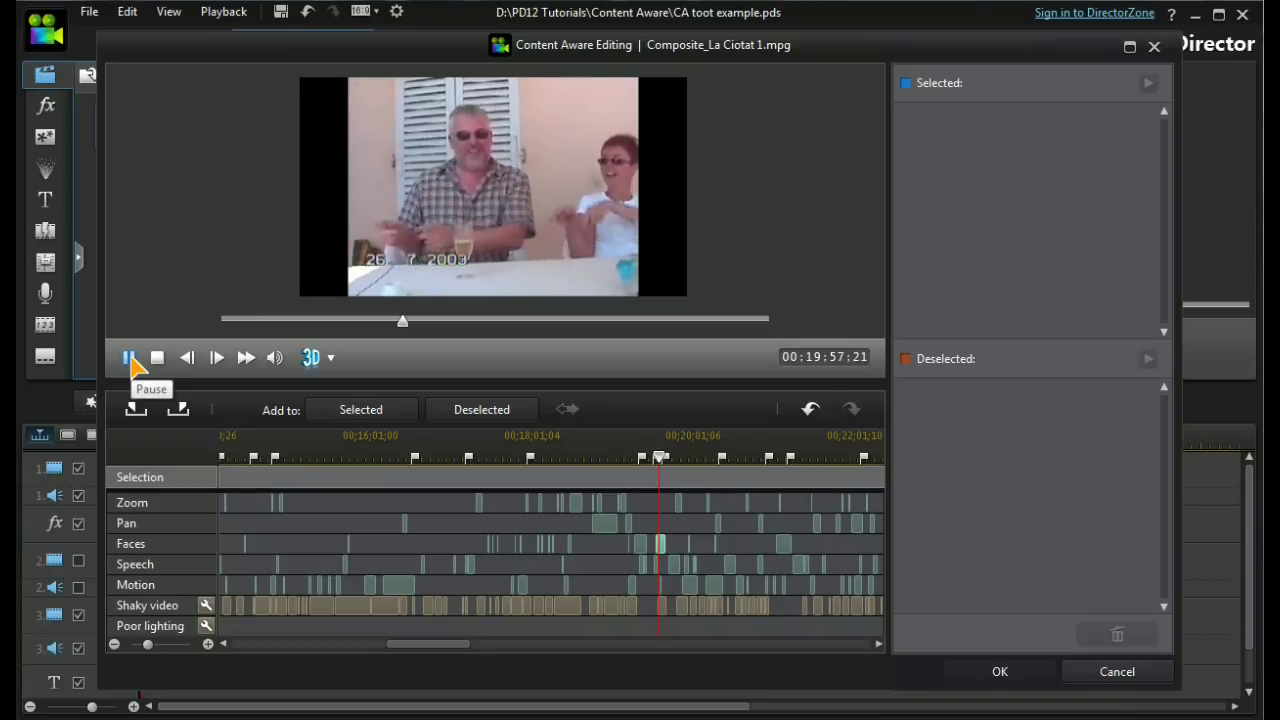
pyautogui.click(128, 358)
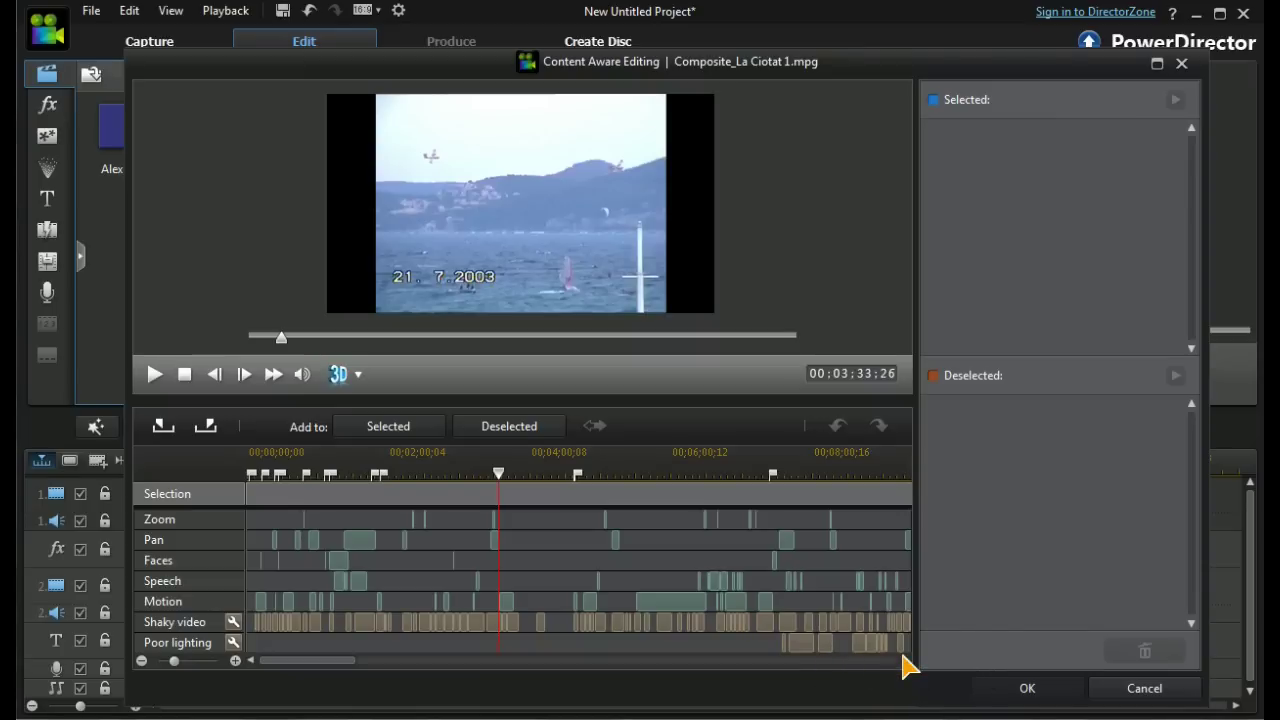
# Mark 00:03:26:19 to 00:04:13:09 and add the range to Selected highlights.
pyautogui.click(486, 490)
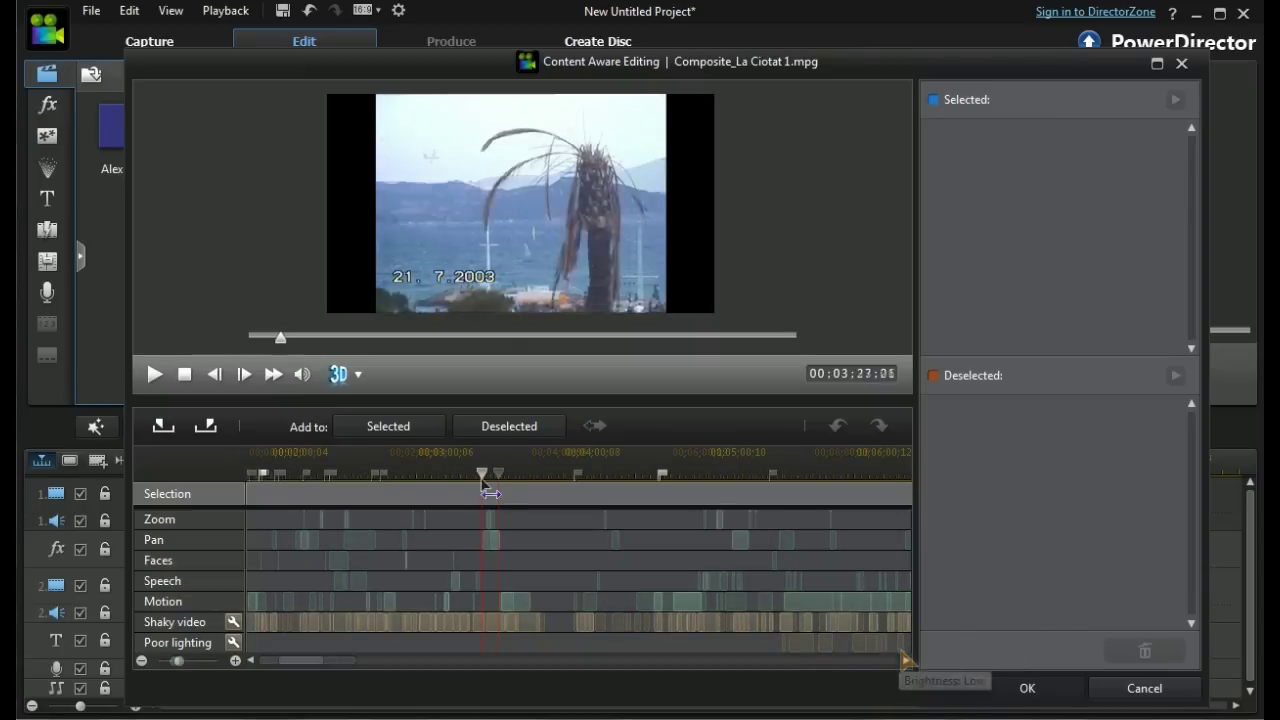
pyautogui.scroll(2, 487, 490)
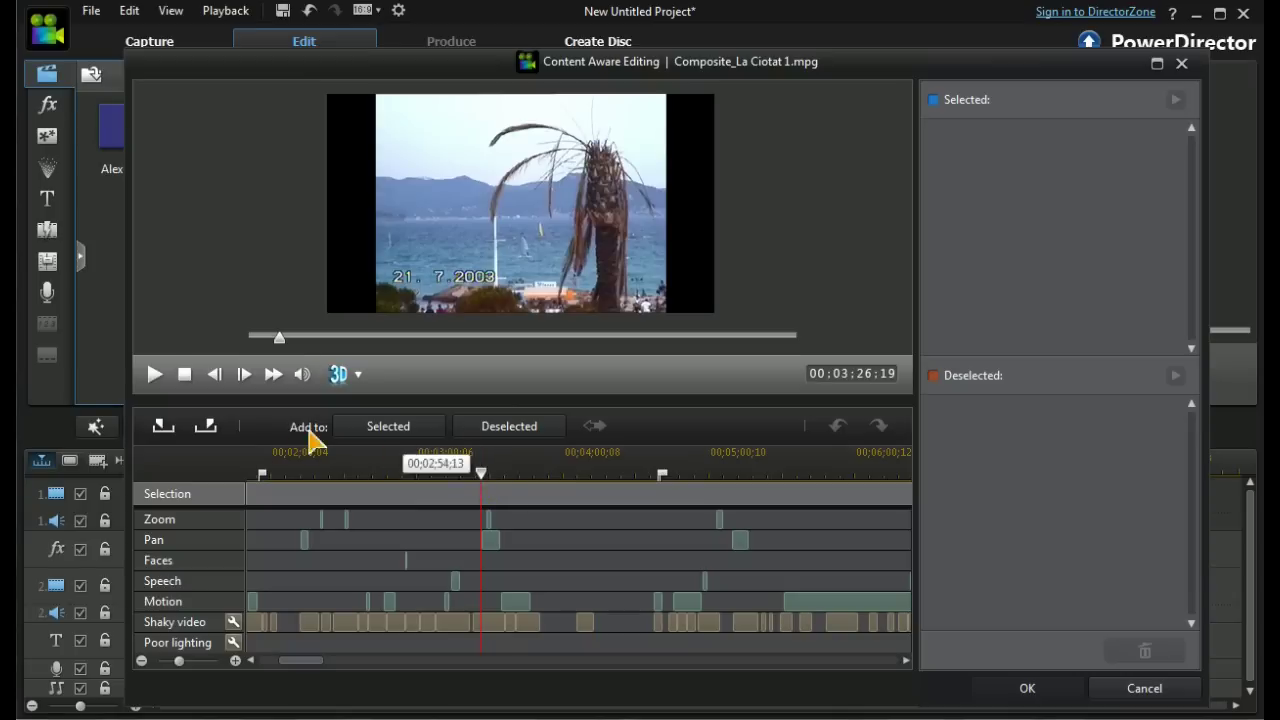
pyautogui.click(163, 428)
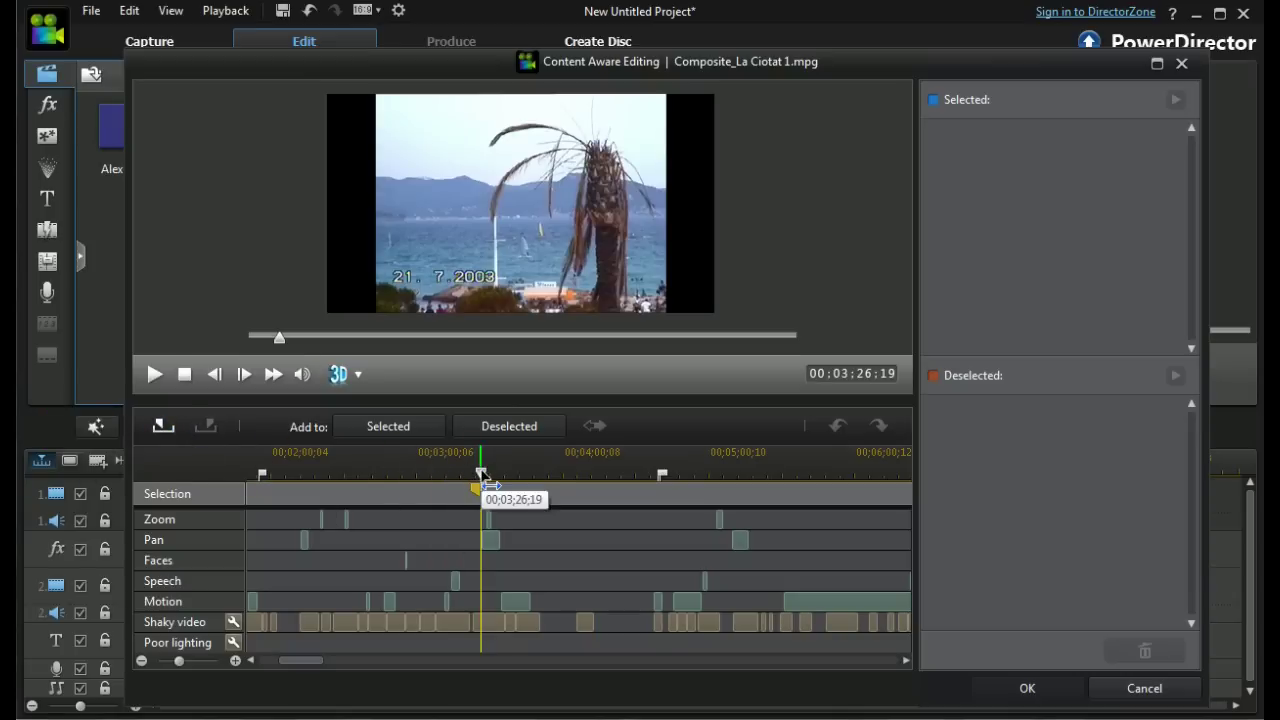
pyautogui.moveTo(492, 487); pyautogui.dragTo(594, 489)
pyautogui.click(208, 428)
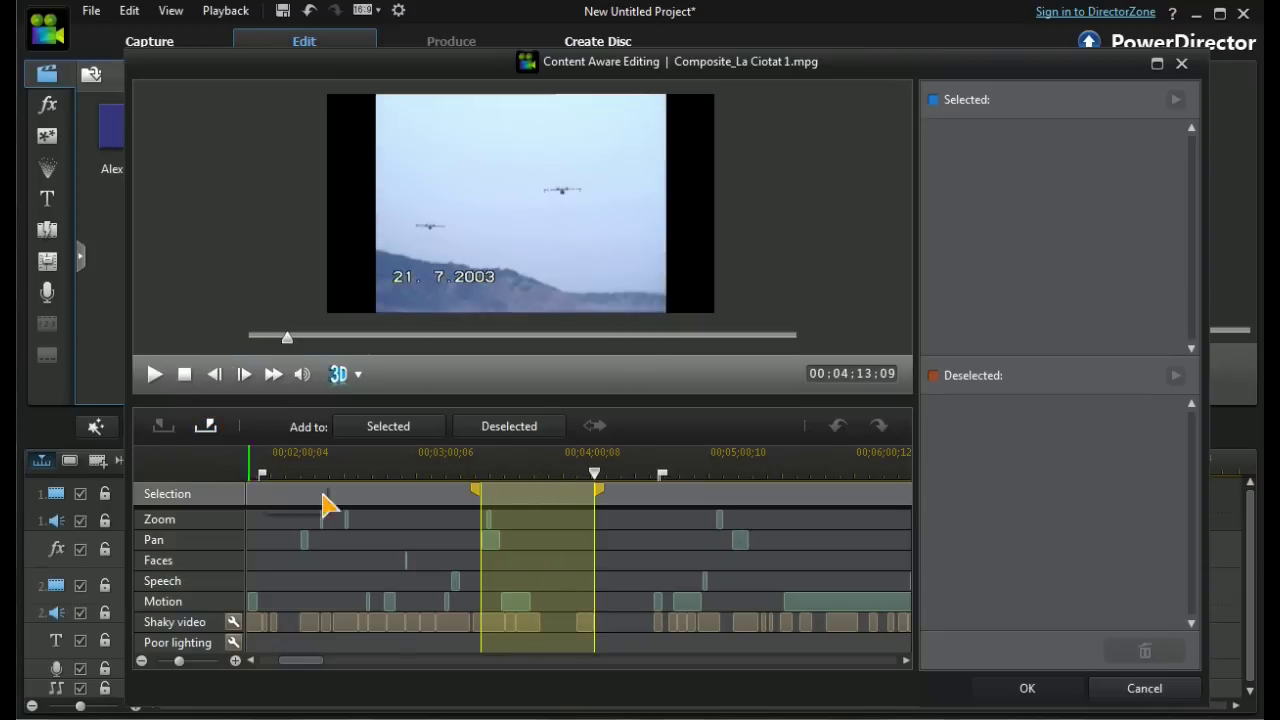
pyautogui.click(381, 434)
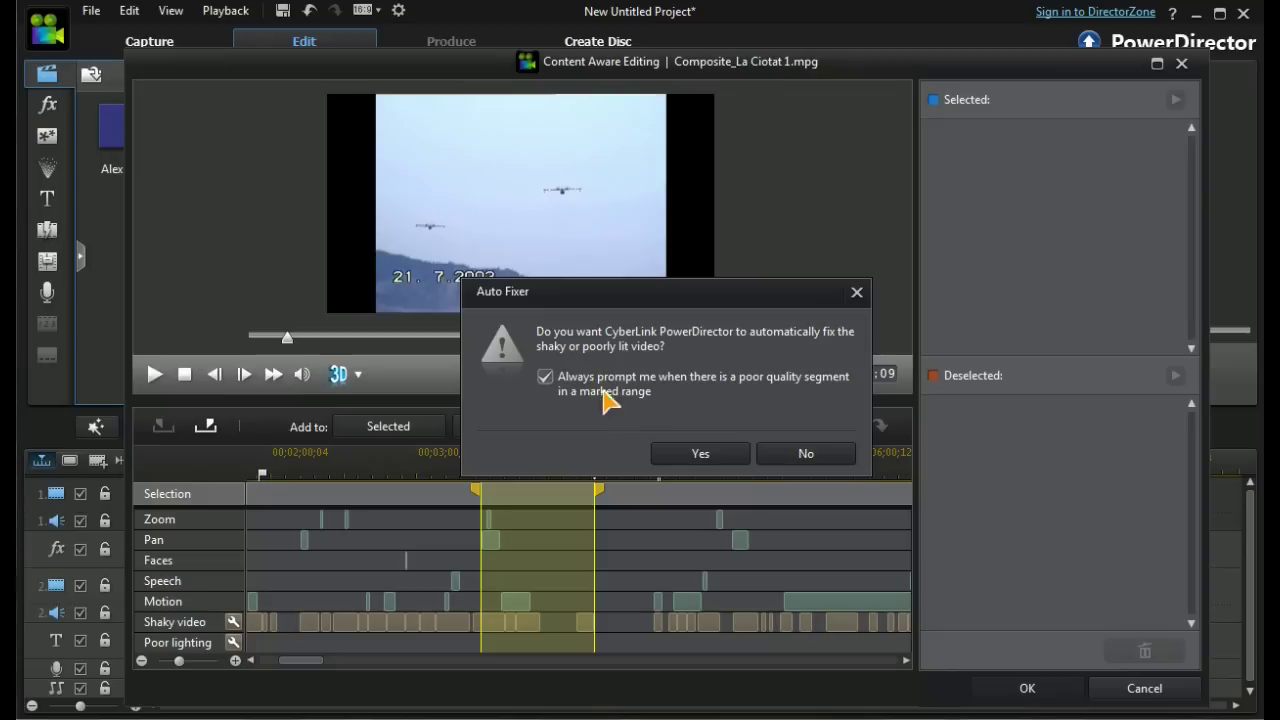
# Skip the Auto Fixer, then add a later range to the Deselected list.
pyautogui.click(806, 455)
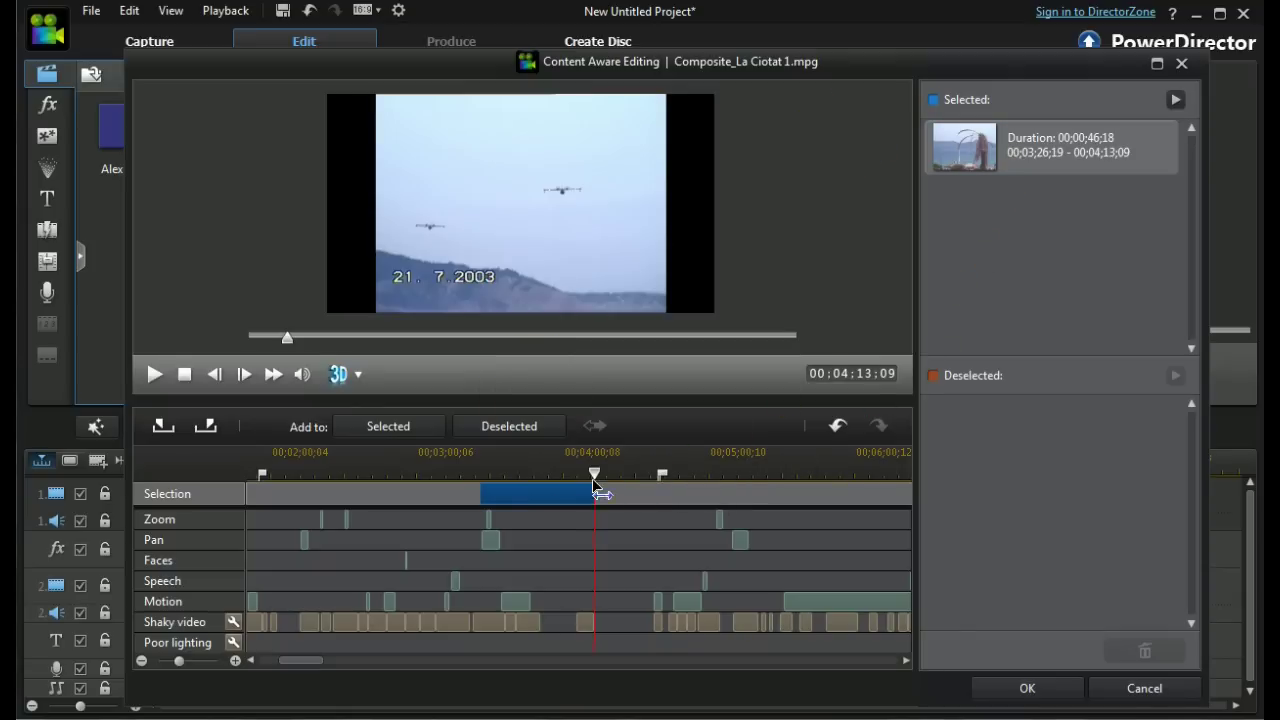
pyautogui.moveTo(599, 479); pyautogui.dragTo(890, 512)
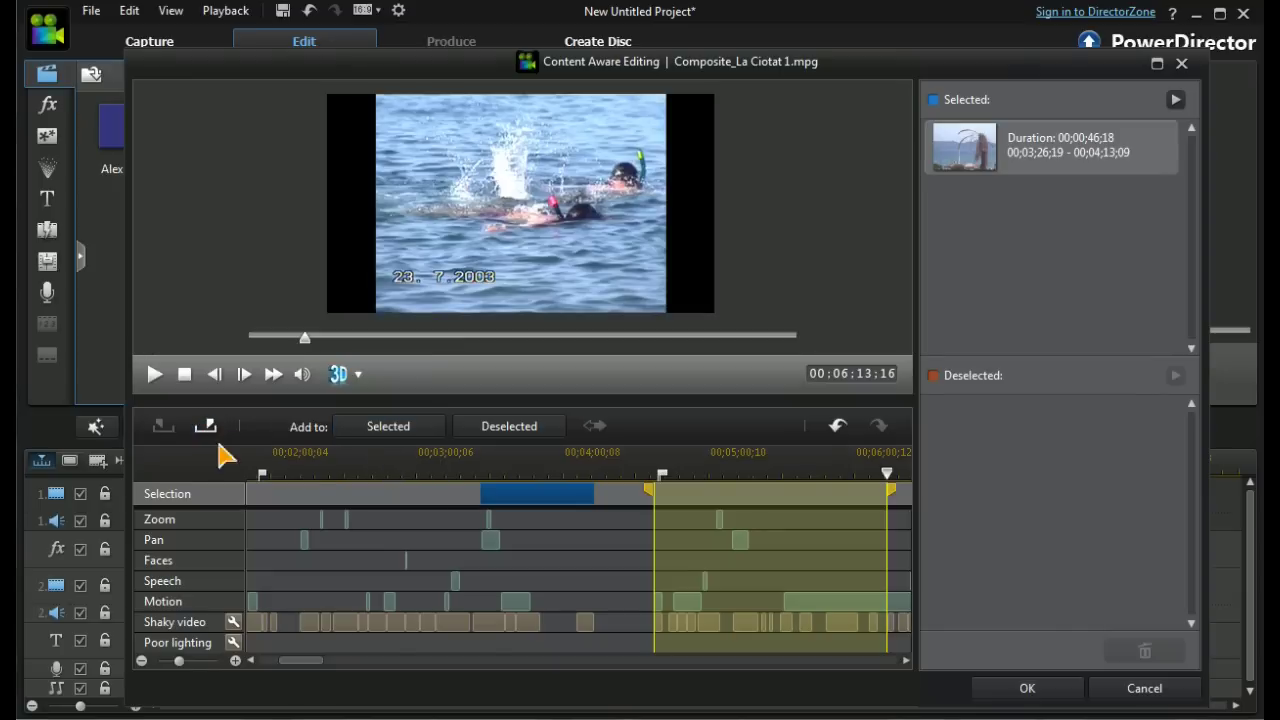
pyautogui.click(534, 430)
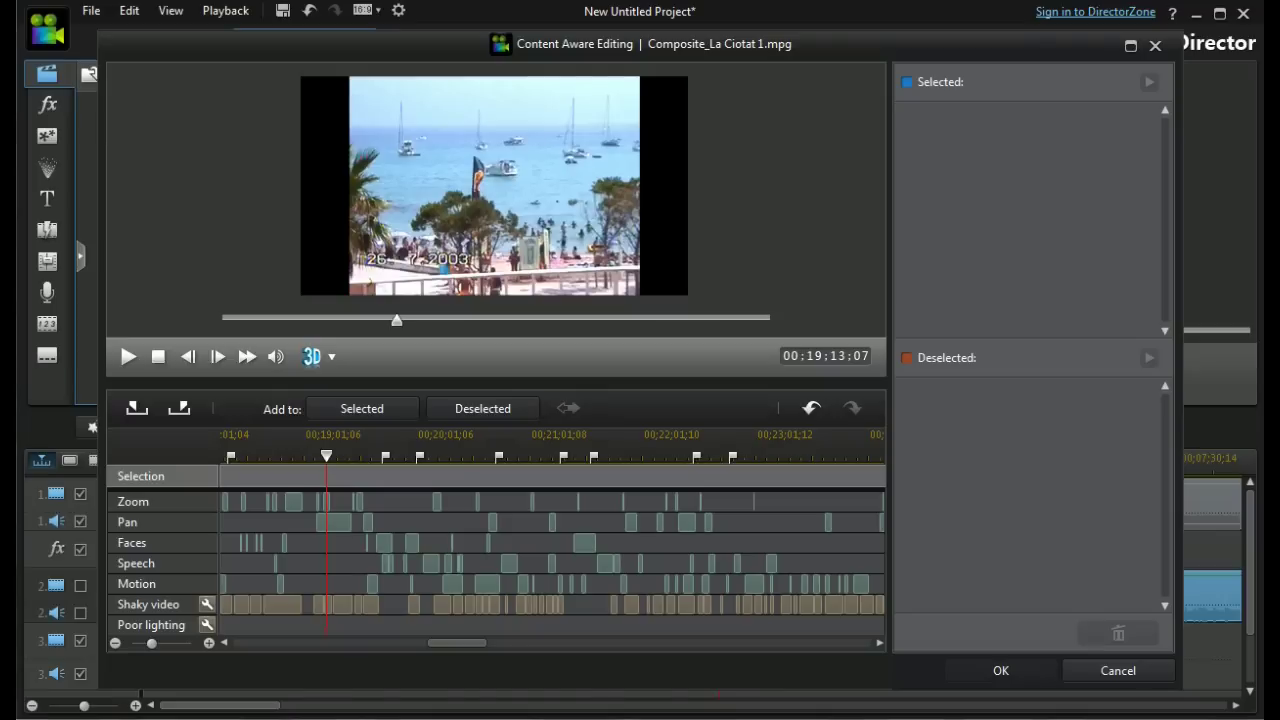
# Add four Faces segments of 9, 7, 2 and 12 seconds to the Selected list.
pyautogui.click(383, 548)
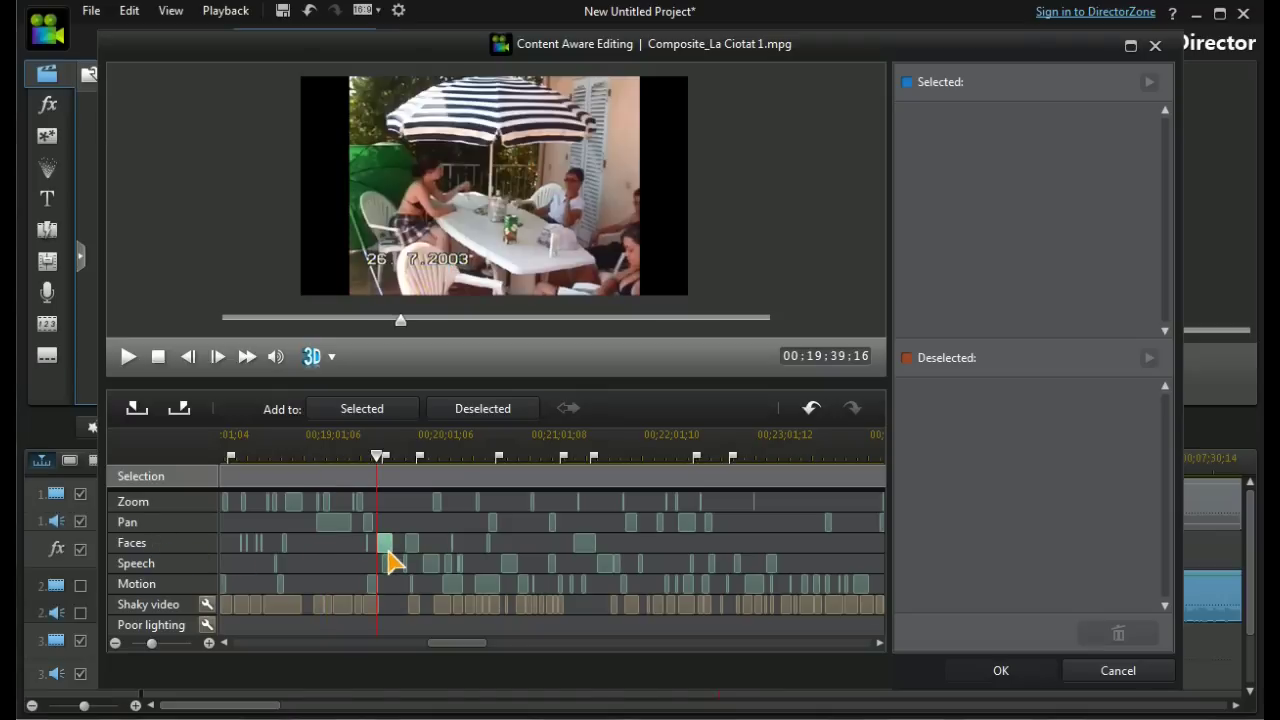
pyautogui.rightClick(387, 552)
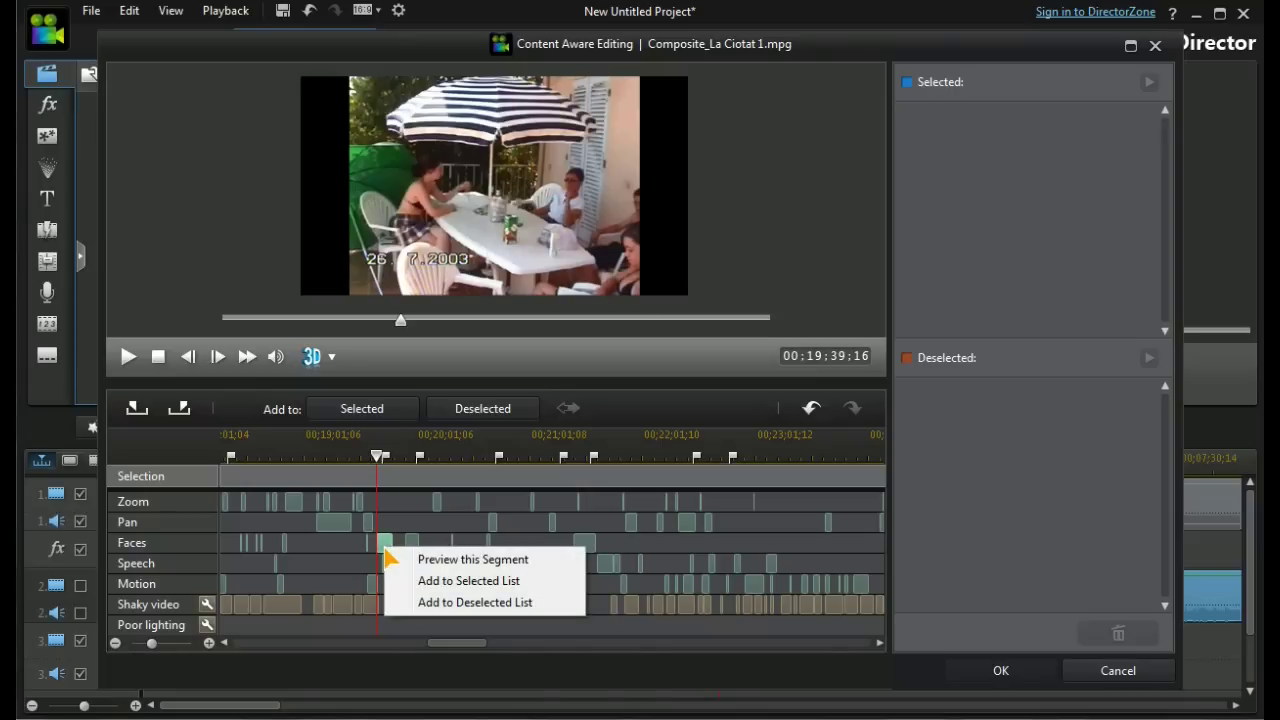
pyautogui.click(389, 554)
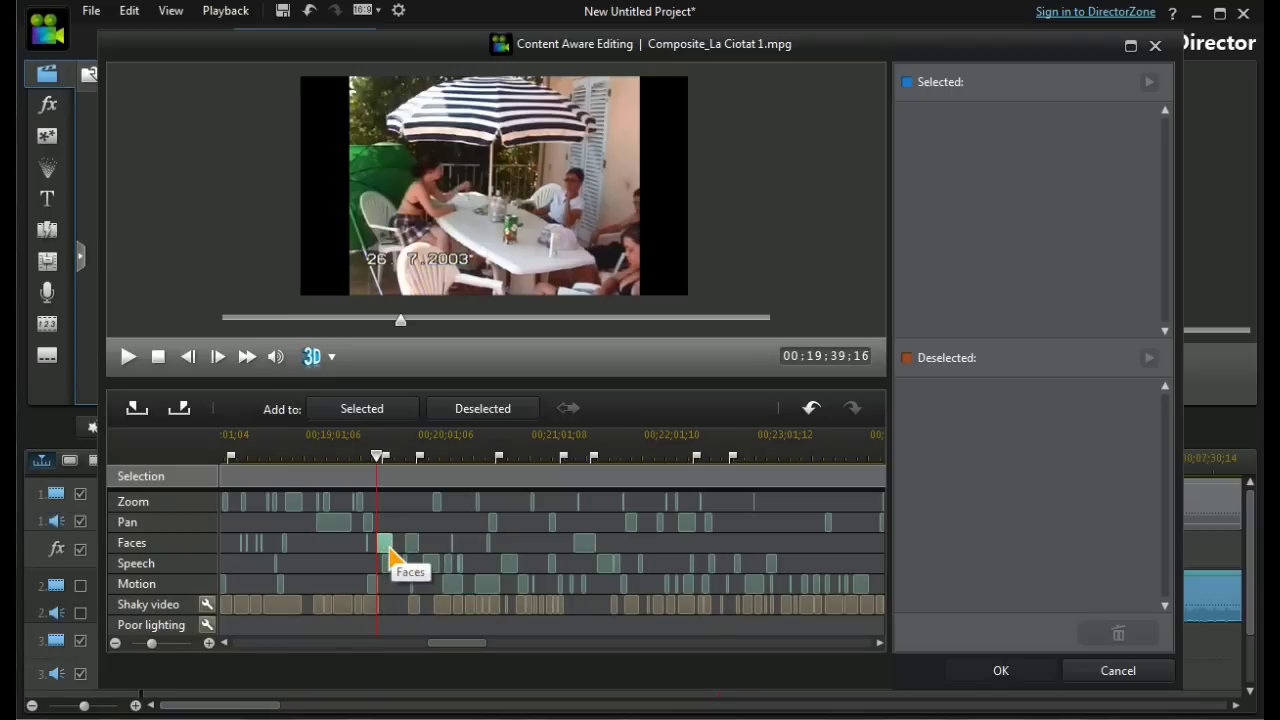
pyautogui.keyDown('shift'); pyautogui.click(492, 556); pyautogui.keyUp('shift')
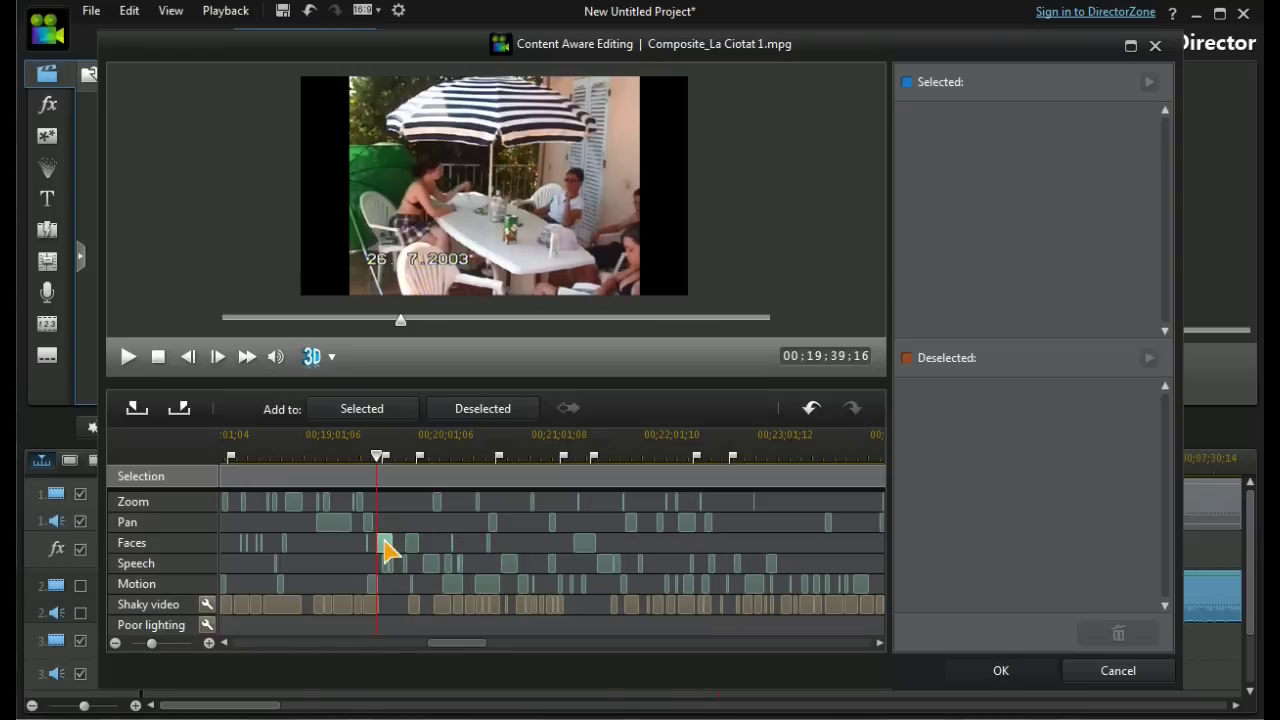
pyautogui.click(490, 548)
pyautogui.click(412, 550)
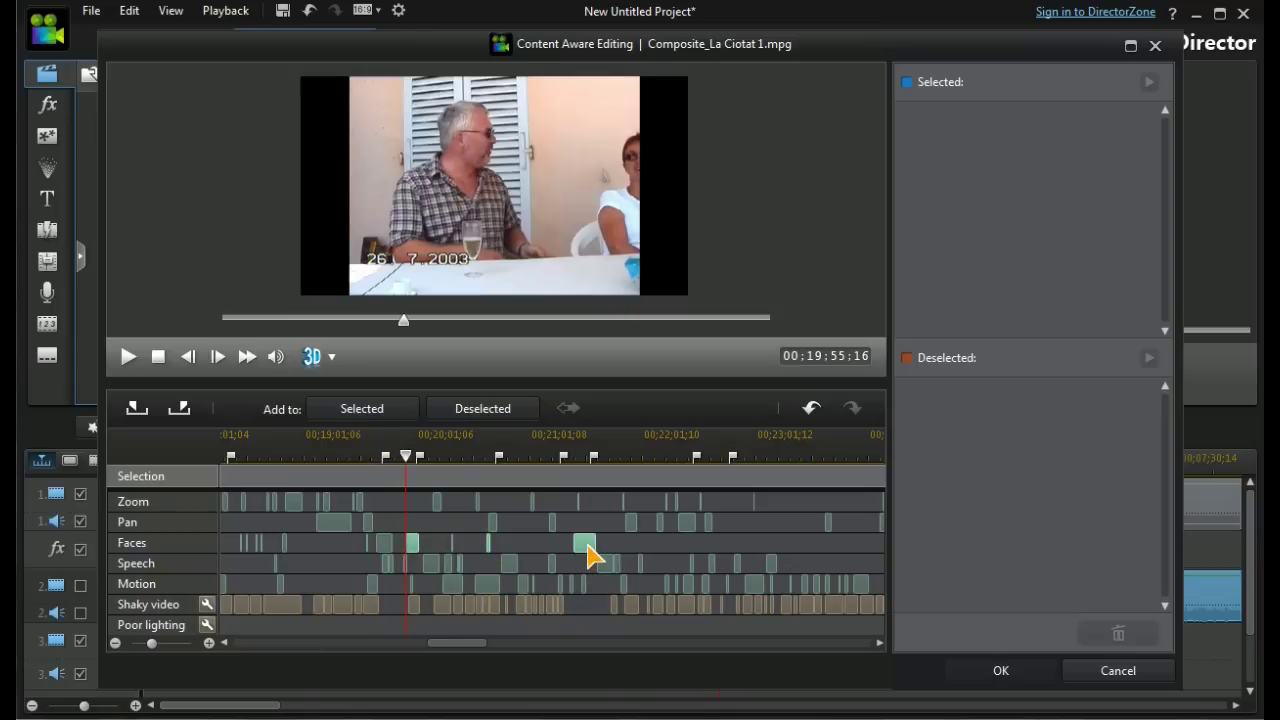
pyautogui.click(386, 550)
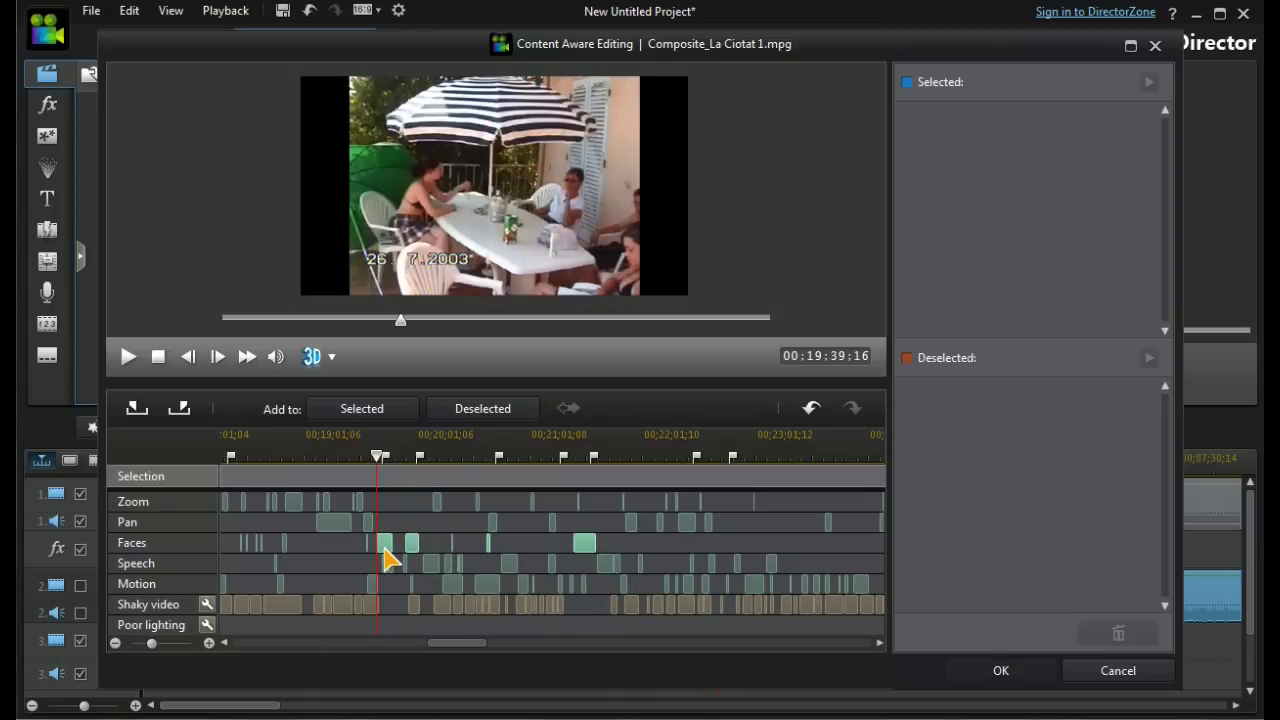
pyautogui.click(368, 410)
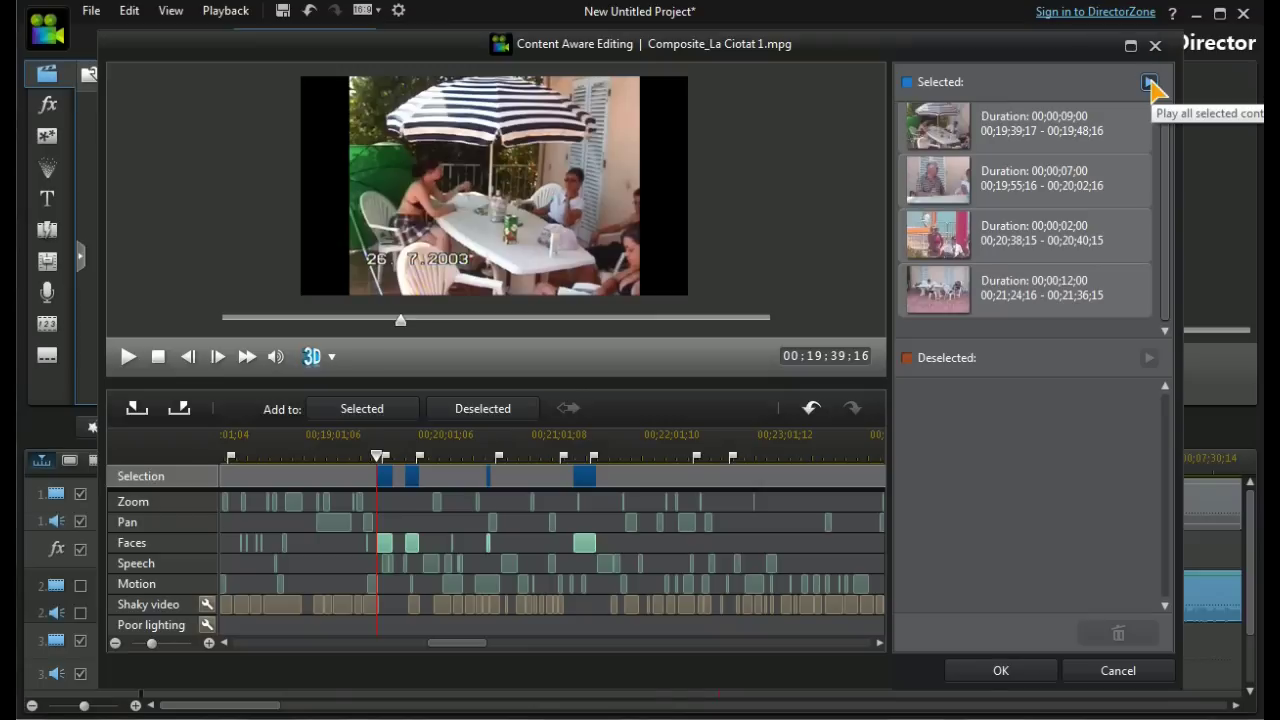
# Delete the 9-second range at 00;19;39;17 and send the remaining three to the timeline.
pyautogui.click(1068, 132)
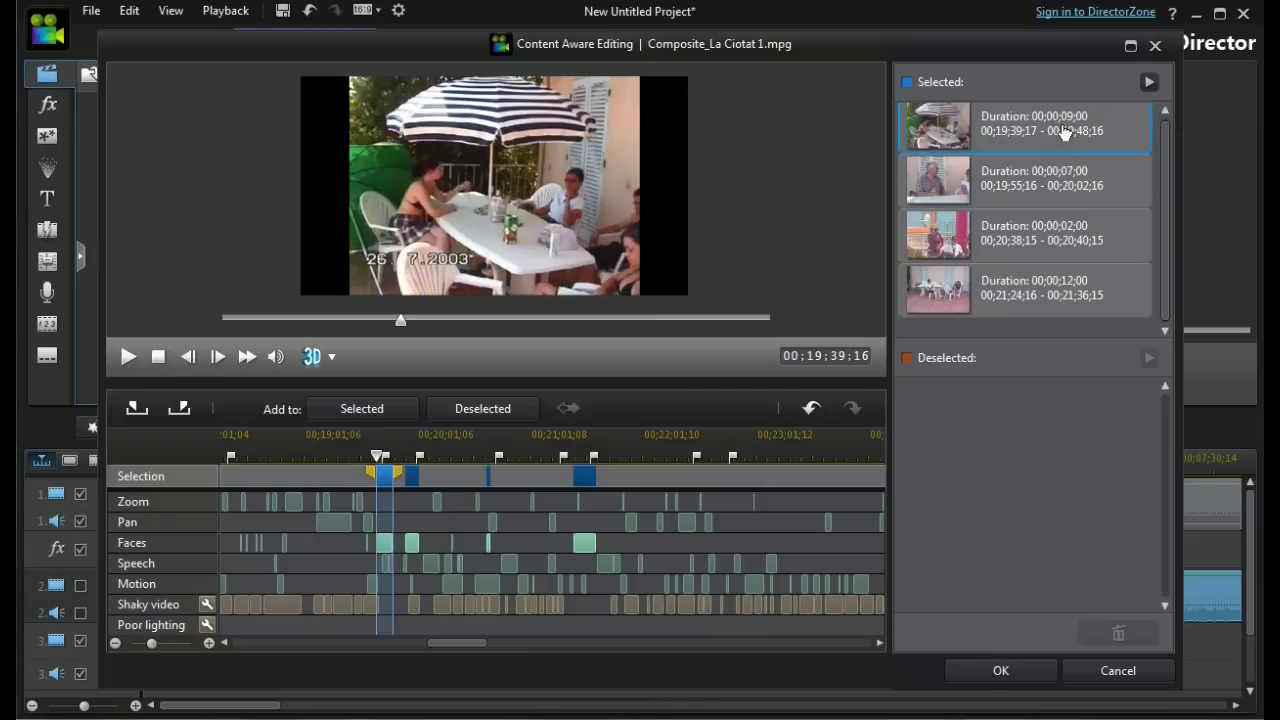
pyautogui.click(1118, 634)
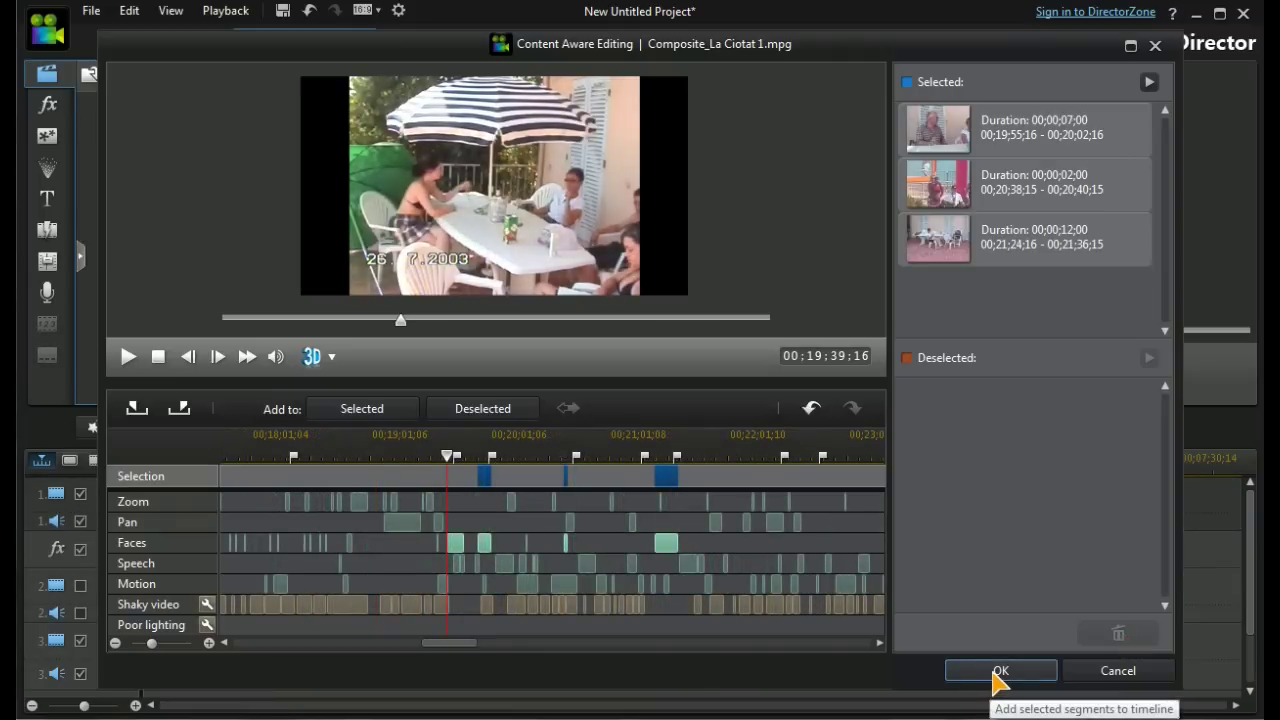
pyautogui.click(1000, 671)
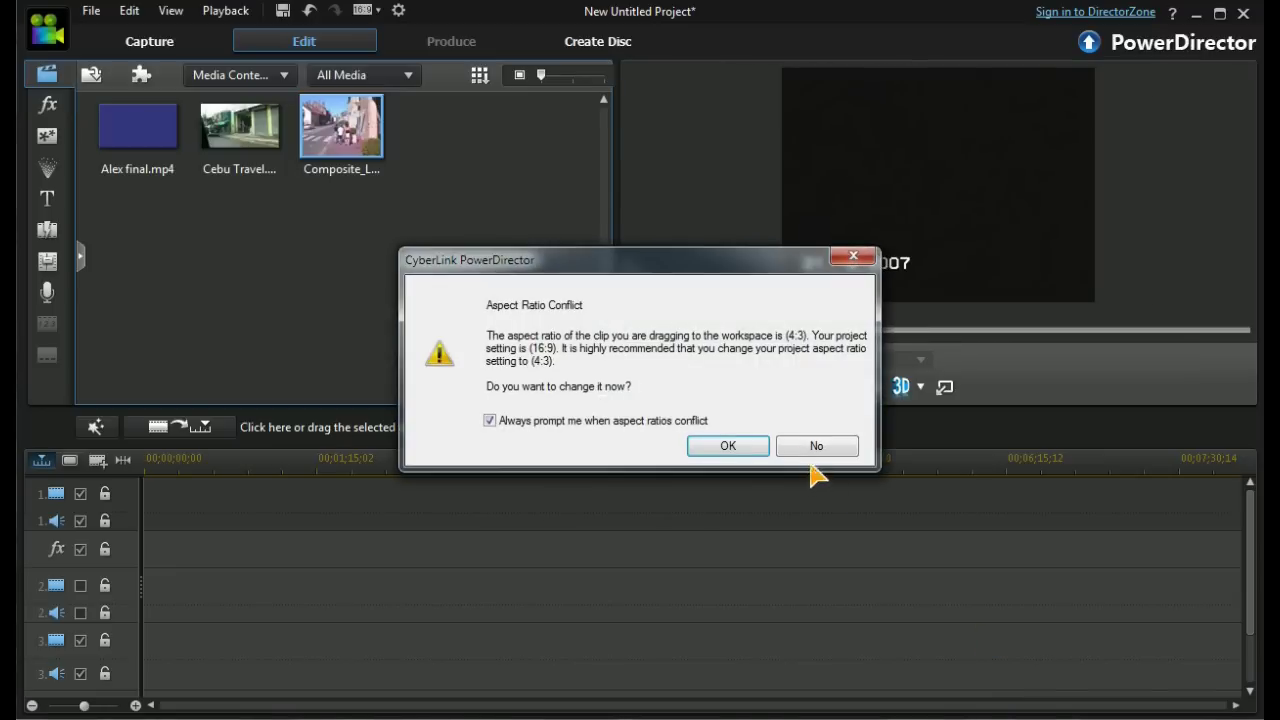
# Keep the 16:9 aspect ratio and zoom the timeline onto the three highlight clips.
pyautogui.click(810, 447)
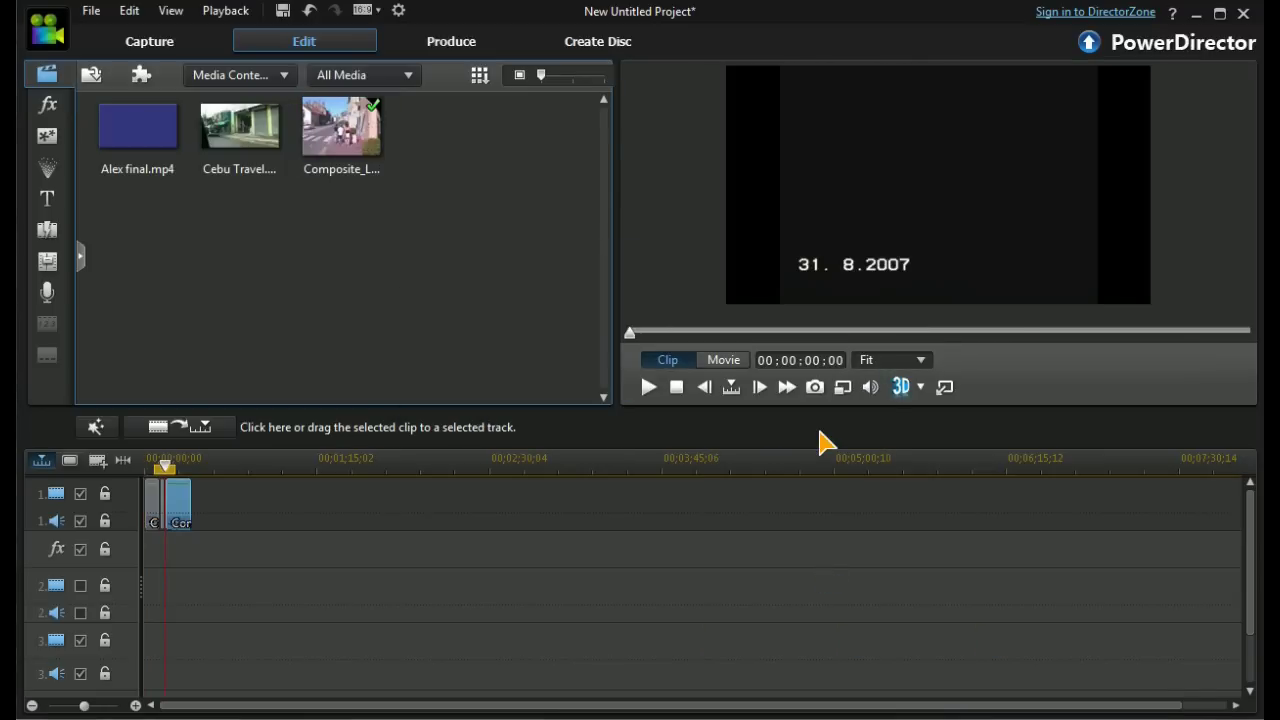
pyautogui.moveTo(826, 463)
pyautogui.mouseDown()
pyautogui.moveTo(548, 460)
pyautogui.moveTo(829, 460)
pyautogui.mouseUp()
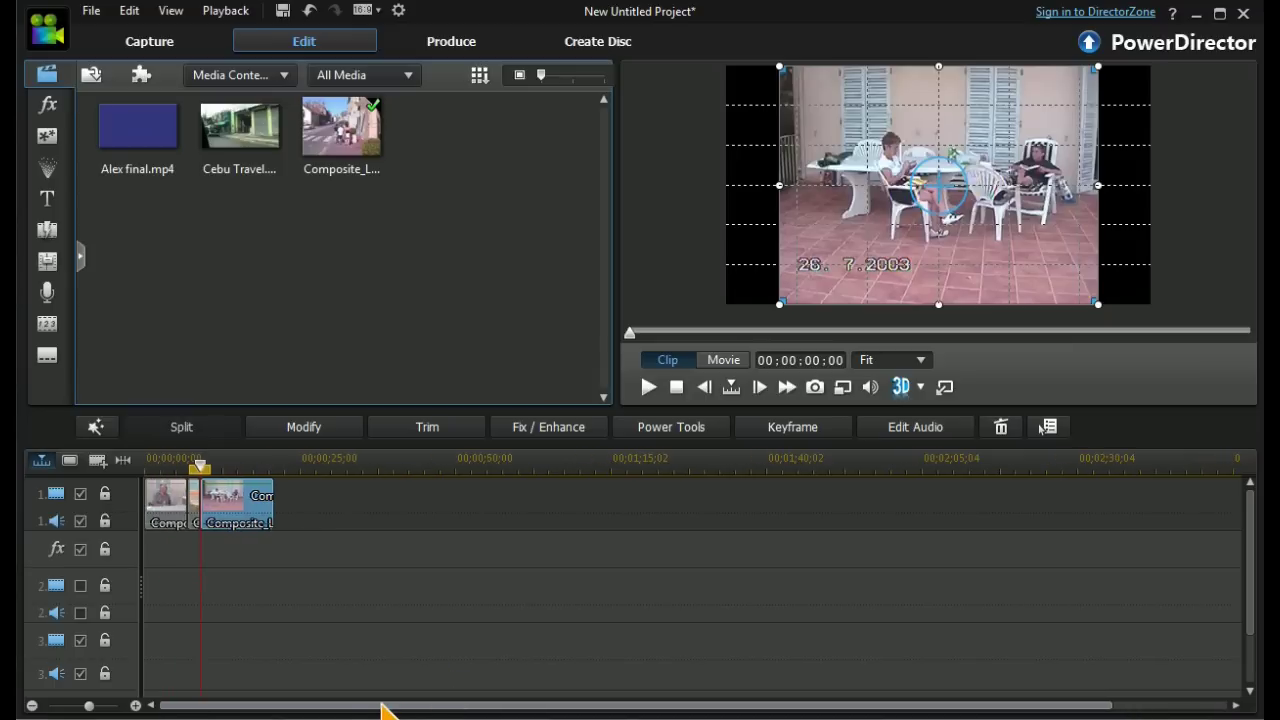